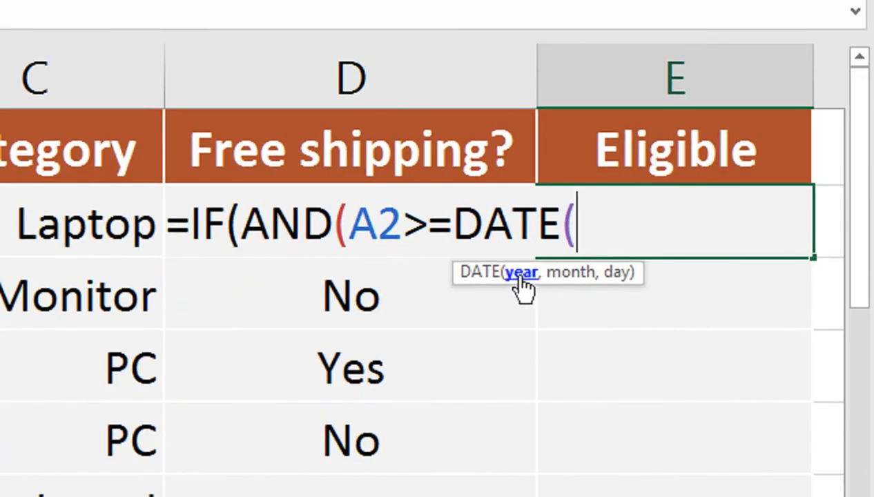
Step: Complete the first AND condition in E2's IF formula as A2>=DATE(2020,1,1)
{"action": "type", "text": "2021"}
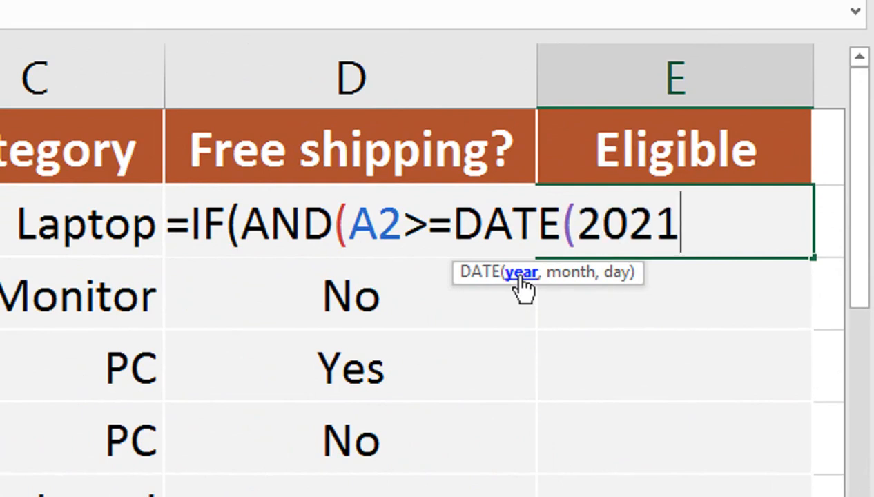
{"action": "key", "text": "BackSpace"}
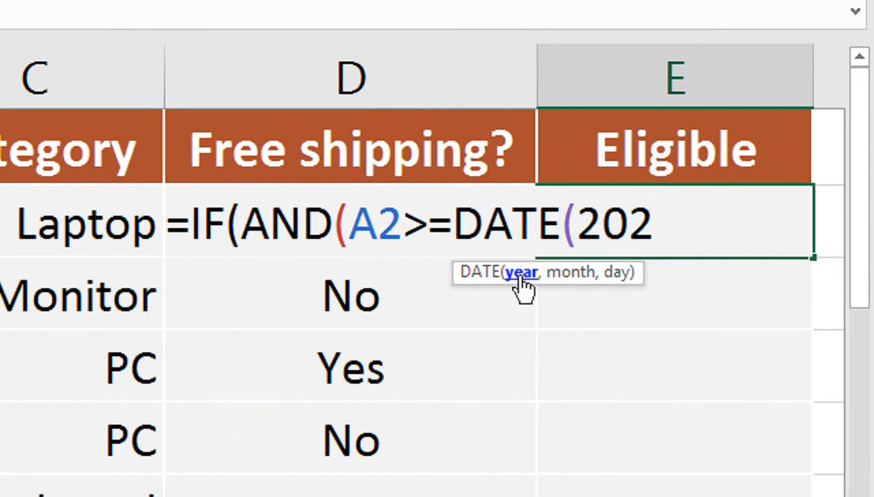
{"action": "type", "text": "0,"}
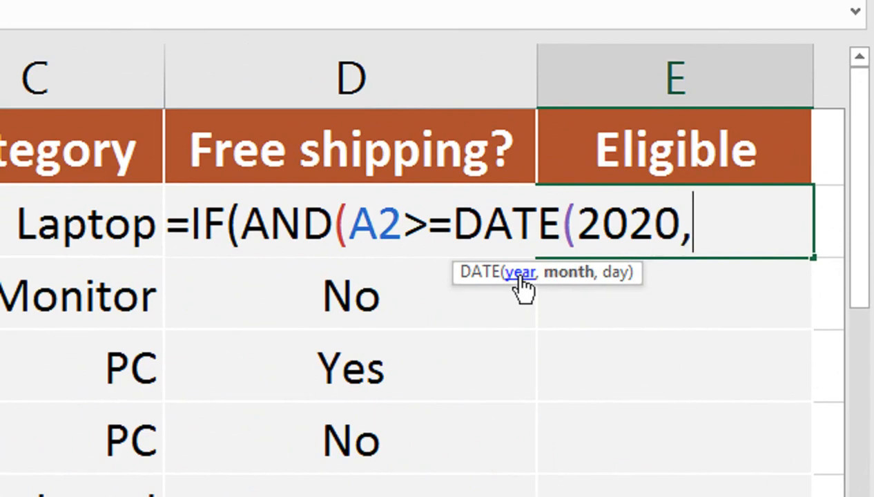
{"action": "type", "text": "1,"}
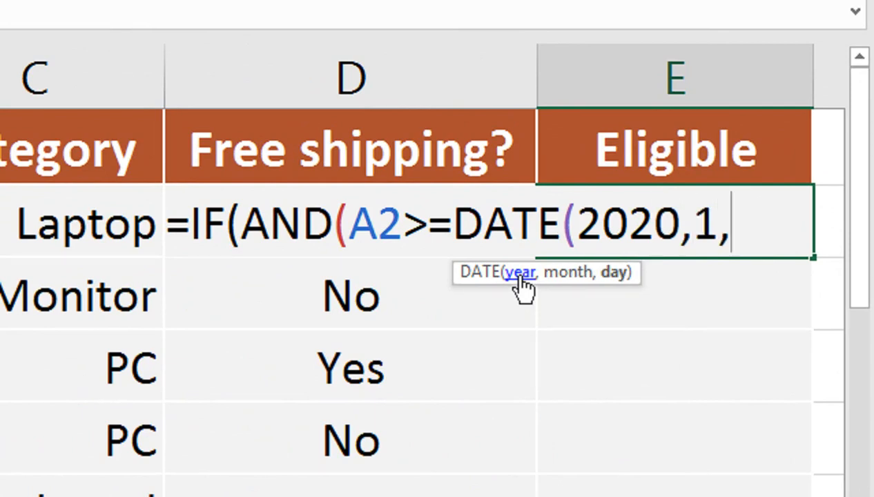
{"action": "type", "text": "1"}
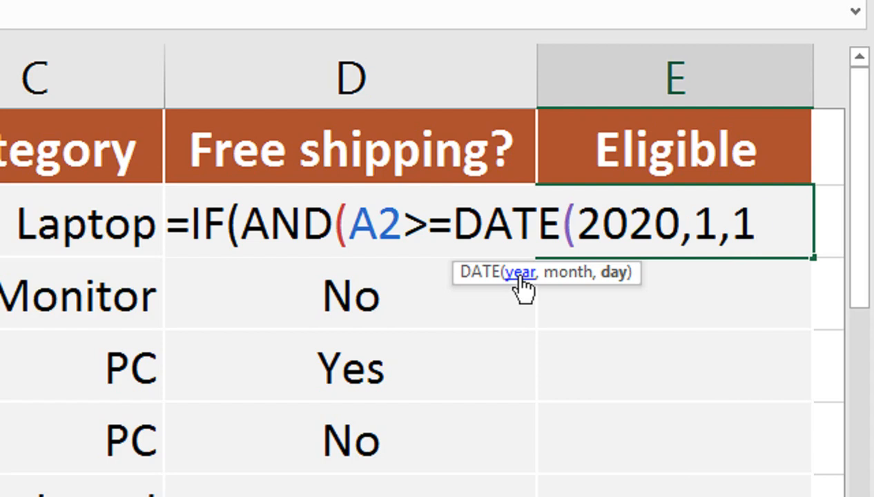
{"action": "type", "text": ")"}
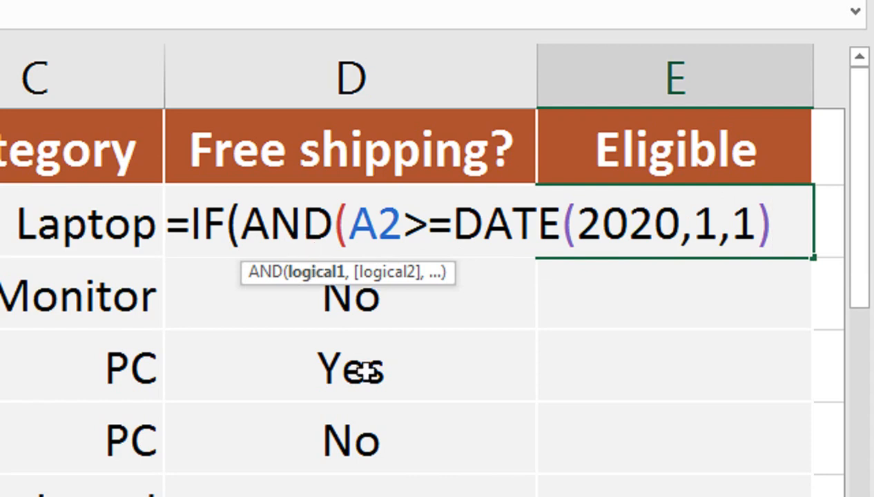
{"action": "type", "text": ","}
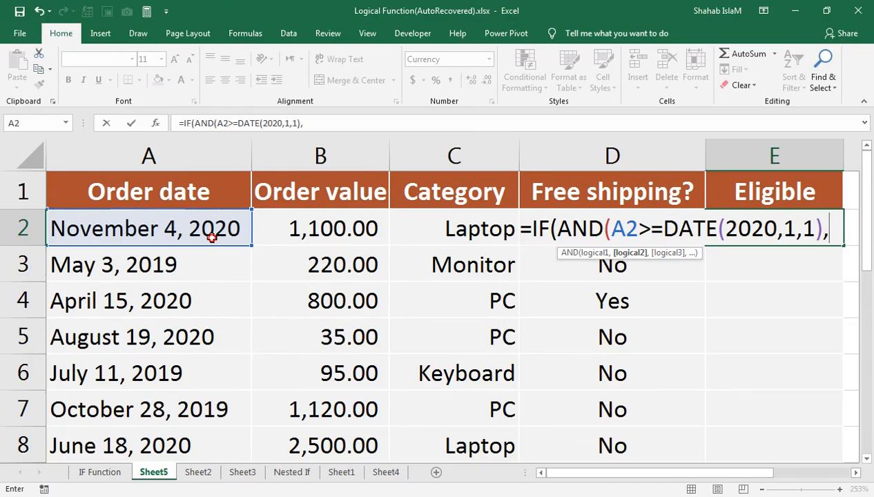
Step: Add A2<=DATE(2020,12,31) as the second AND condition of the formula
{"action": "left_click", "coordinate": [210, 238]}
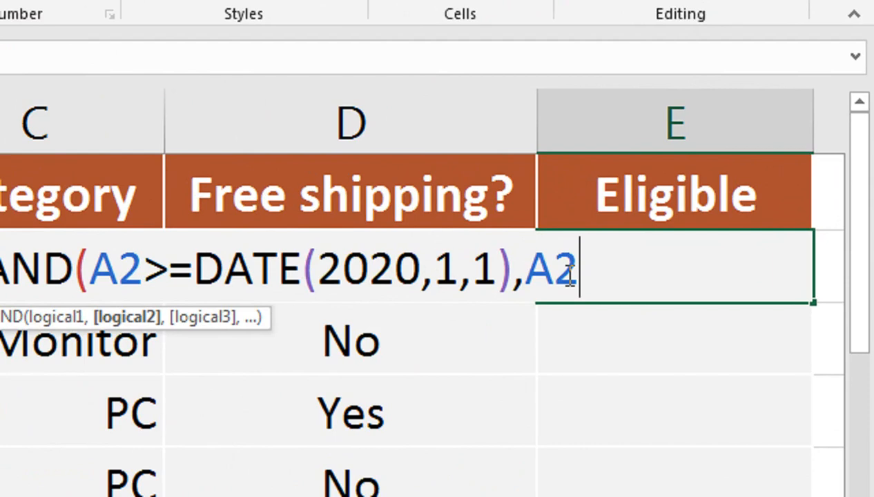
{"action": "type", "text": "<="}
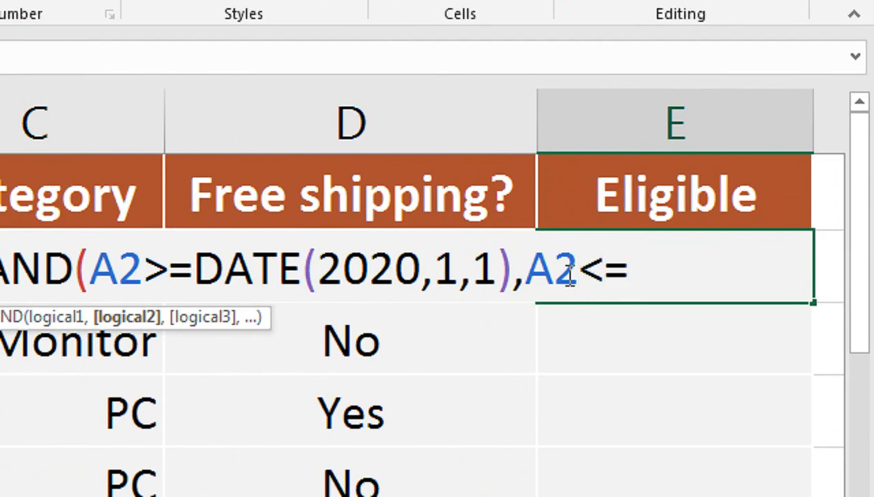
{"action": "type", "text": "date"}
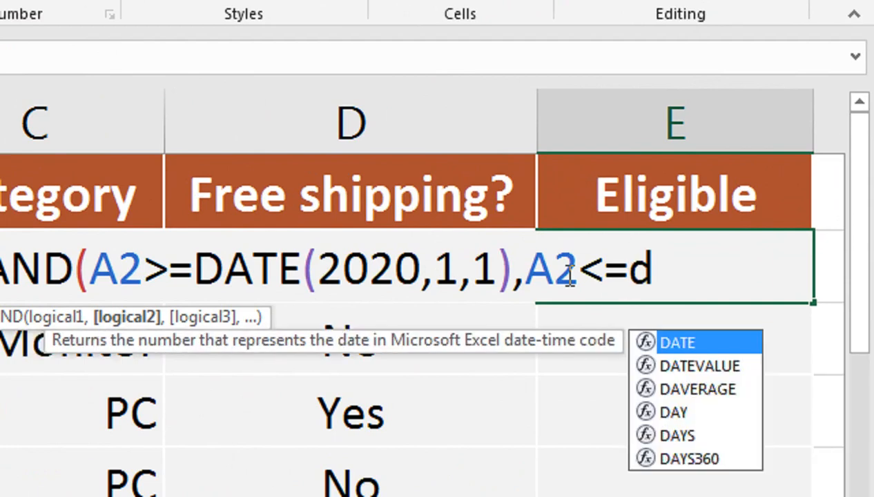
{"action": "key", "text": "Tab"}
{"action": "type", "text": "2020"}
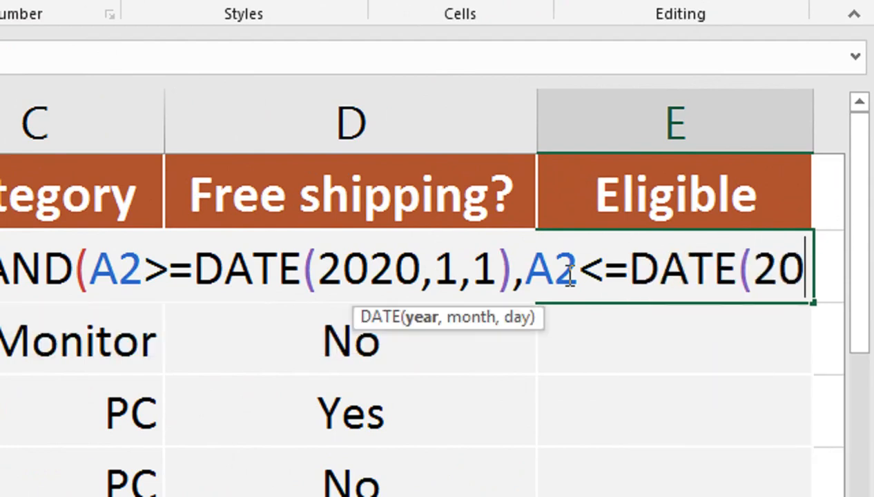
{"action": "type", "text": ",12,"}
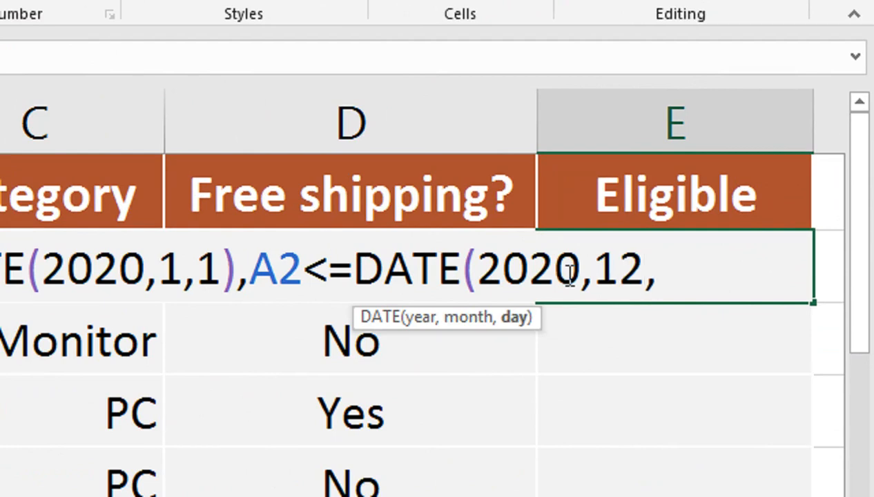
{"action": "type", "text": "2"}
{"action": "key", "text": "BackSpace"}
{"action": "type", "text": "31"}
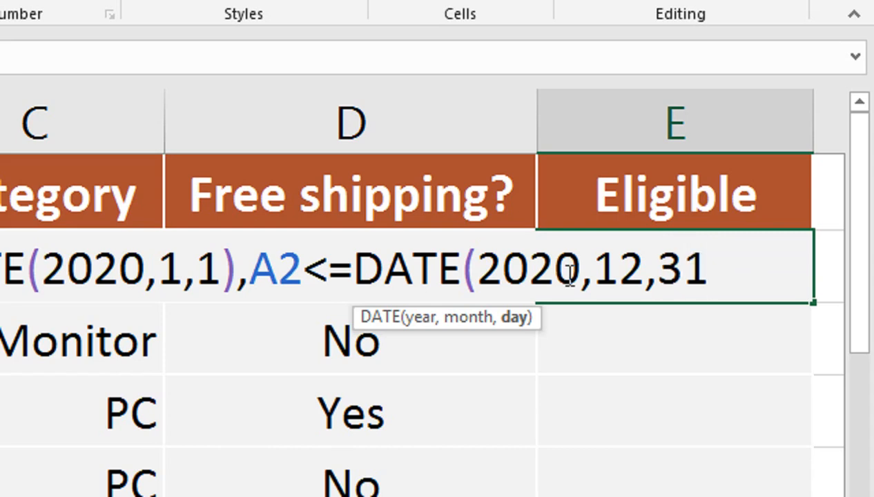
{"action": "type", "text": ")"}
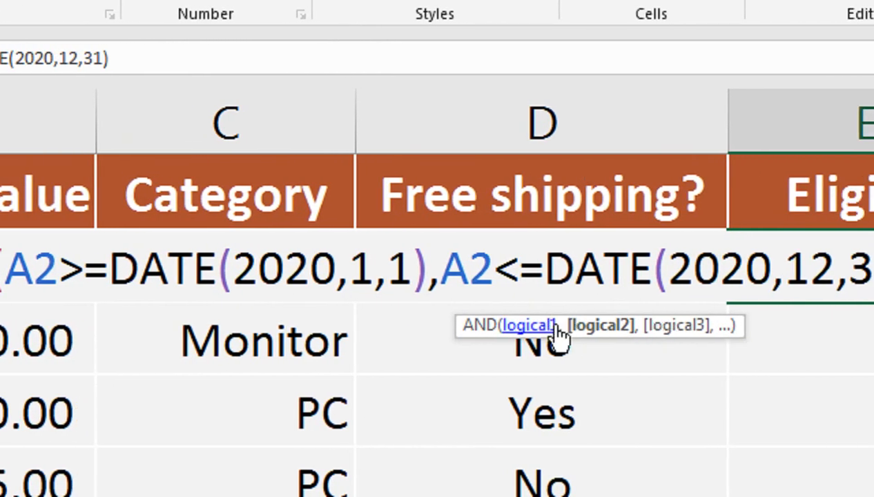
{"action": "type", "text": ","}
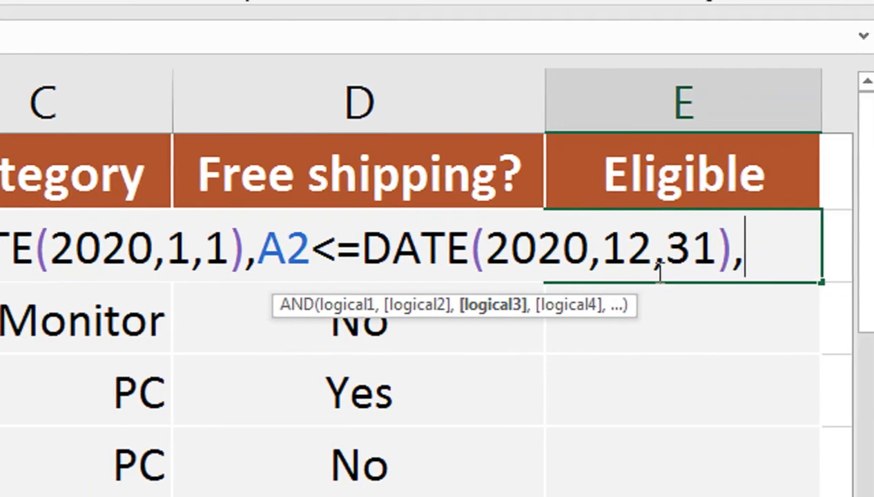
Step: Start a nested OR function as the third AND condition and check where its arguments belong
{"action": "type", "text": "or("}
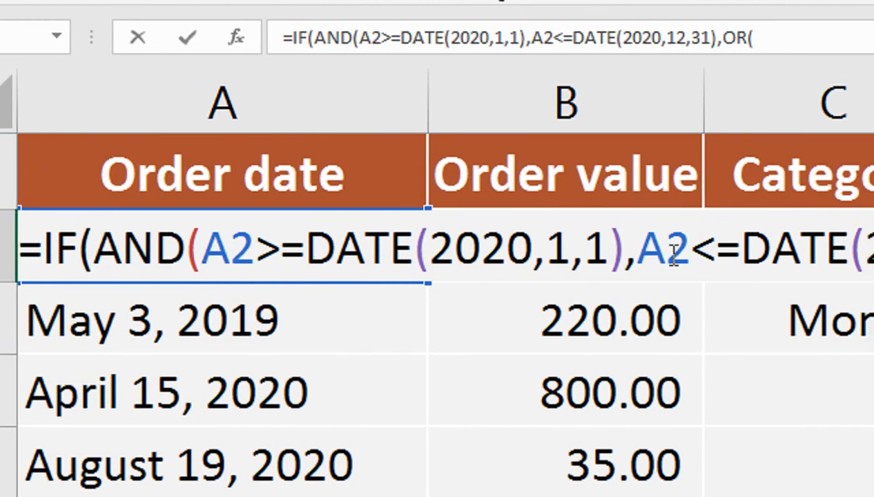
{"action": "left_click", "coordinate": [657, 254]}
{"action": "left_click", "coordinate": [660, 255]}
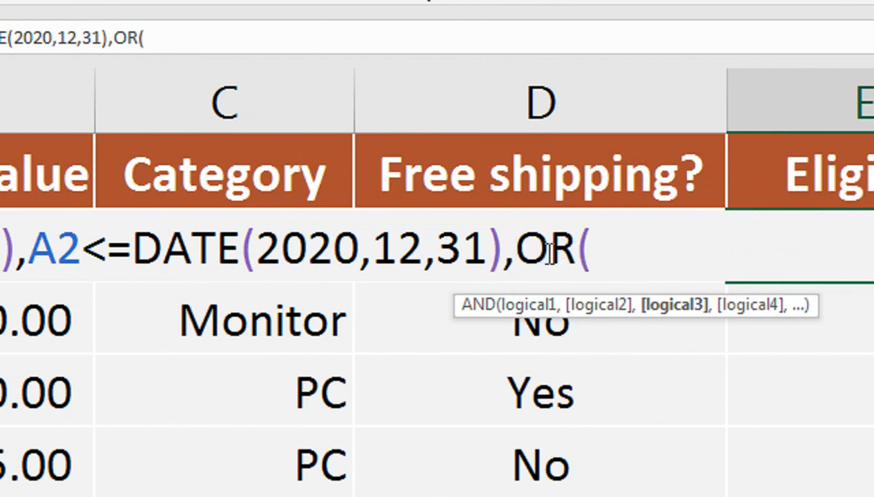
{"action": "left_click", "coordinate": [619, 252]}
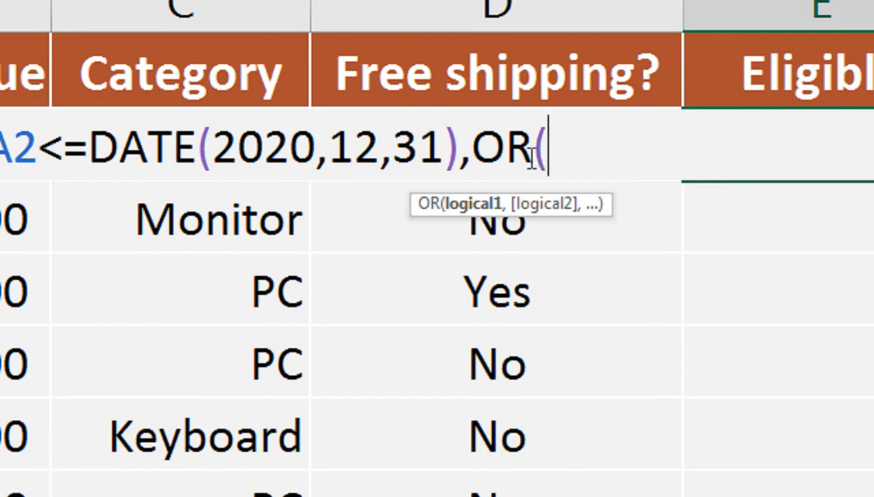
{"action": "left_click", "coordinate": [468, 158]}
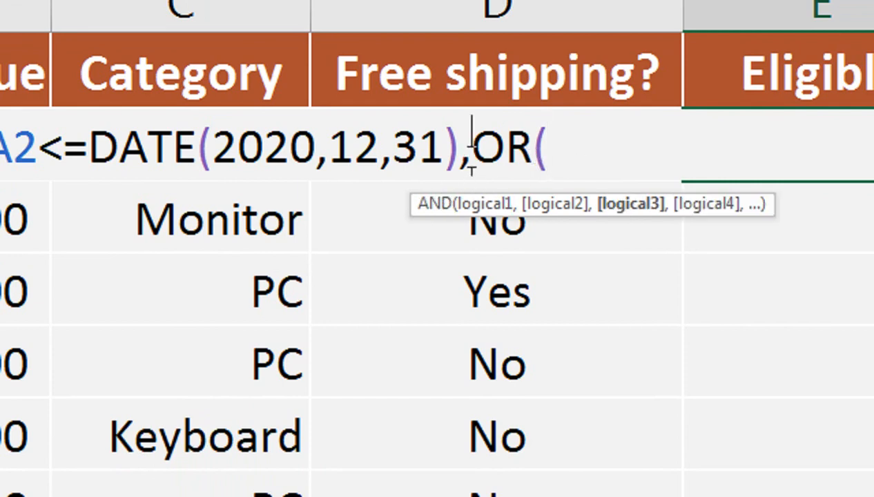
{"action": "left_click", "coordinate": [555, 156]}
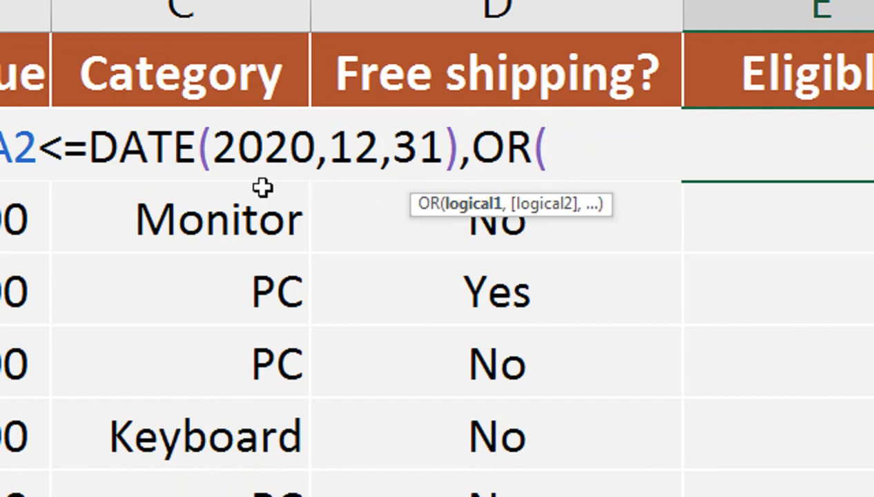
Step: Enter C2="PC" as the first condition of the nested OR function
{"action": "left_click", "coordinate": [182, 86]}
{"action": "key", "text": "Down"}
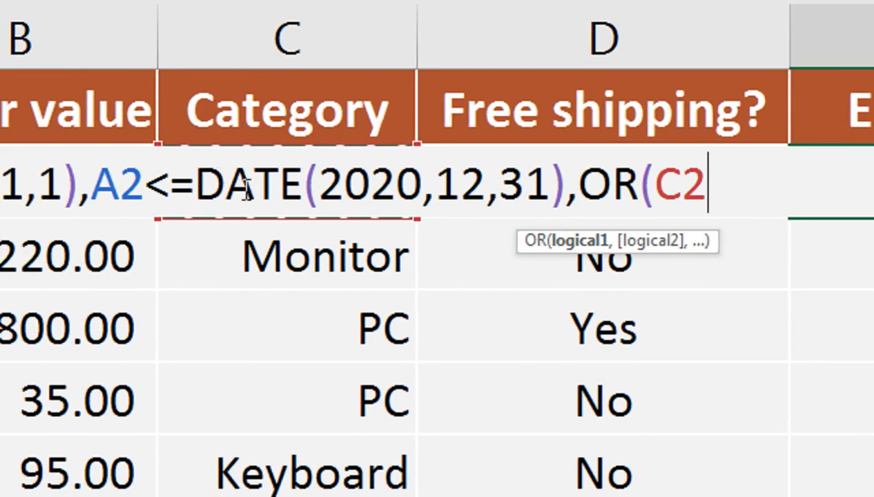
{"action": "key", "text": "BackSpace"}
{"action": "type", "text": "\""}
{"action": "key", "text": "BackSpace"}
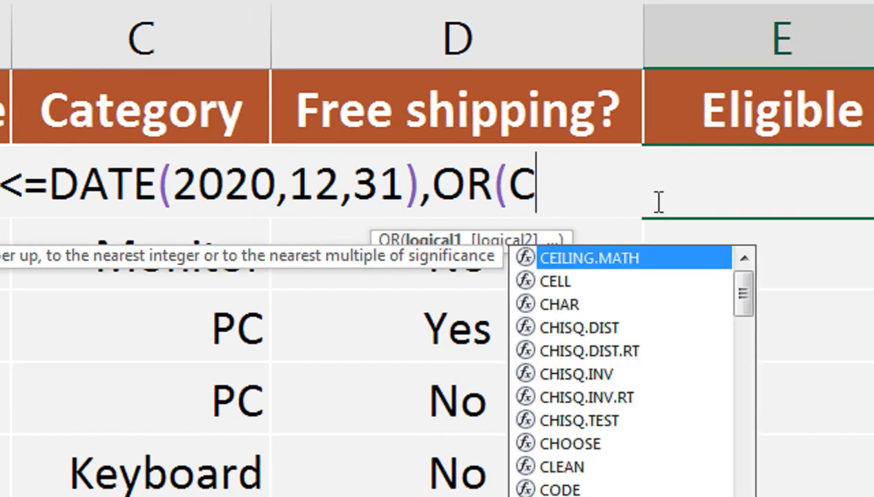
{"action": "type", "text": "2"}
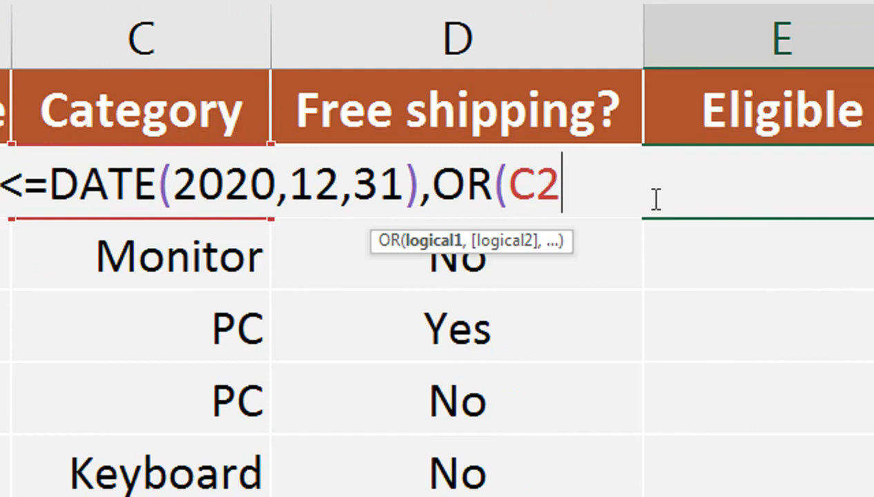
{"action": "type", "text": "=\""}
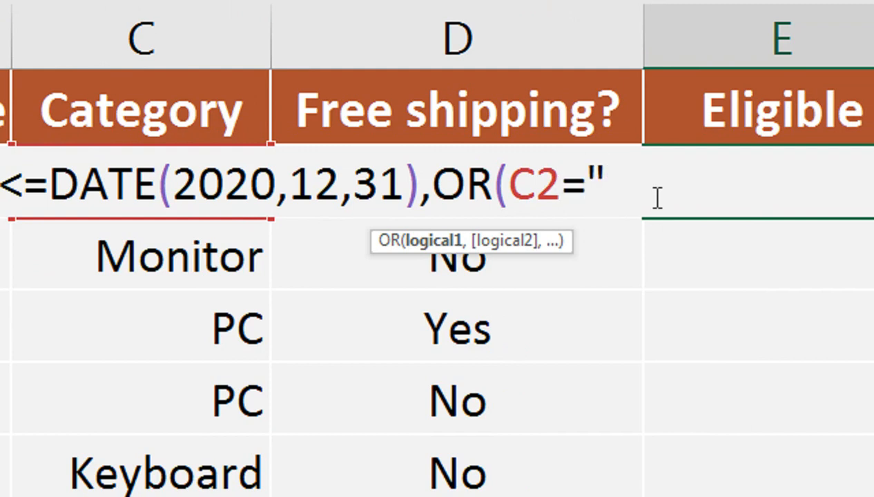
{"action": "type", "text": "PC"}
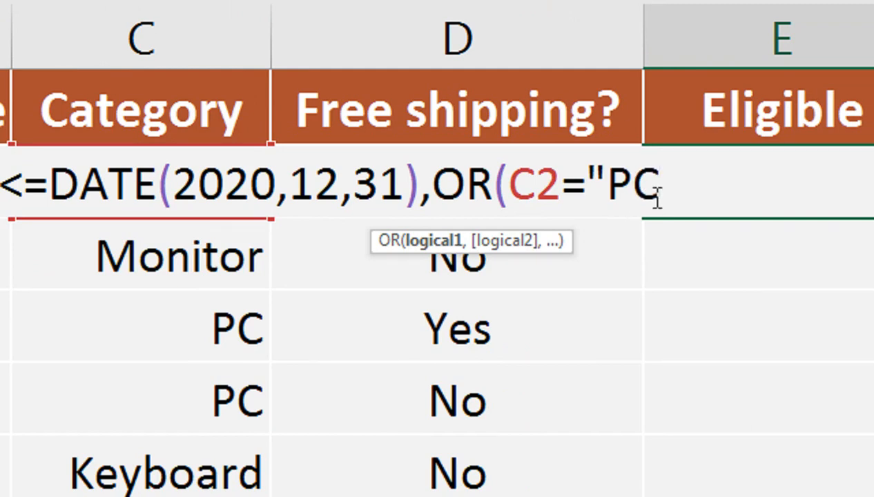
{"action": "type", "text": "\","}
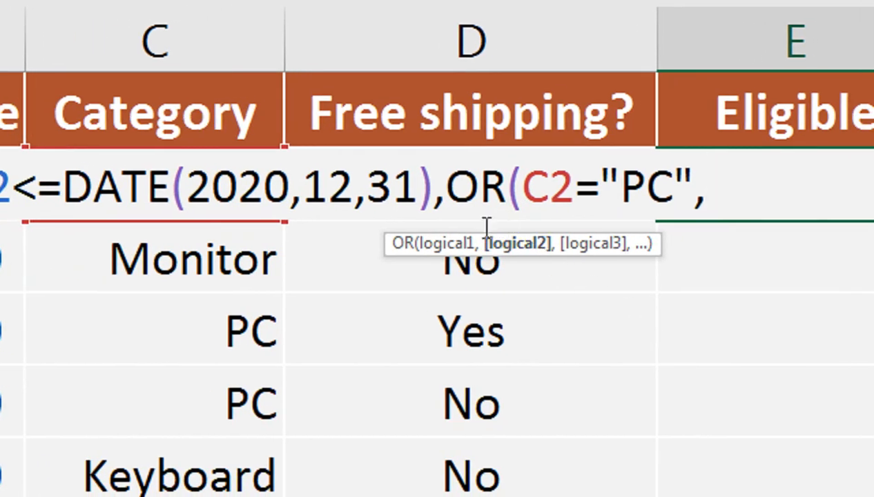
Step: Add C2="Laptop" as the second OR condition and close the OR function
{"action": "left_click", "coordinate": [250, 122]}
{"action": "key", "text": "Down"}
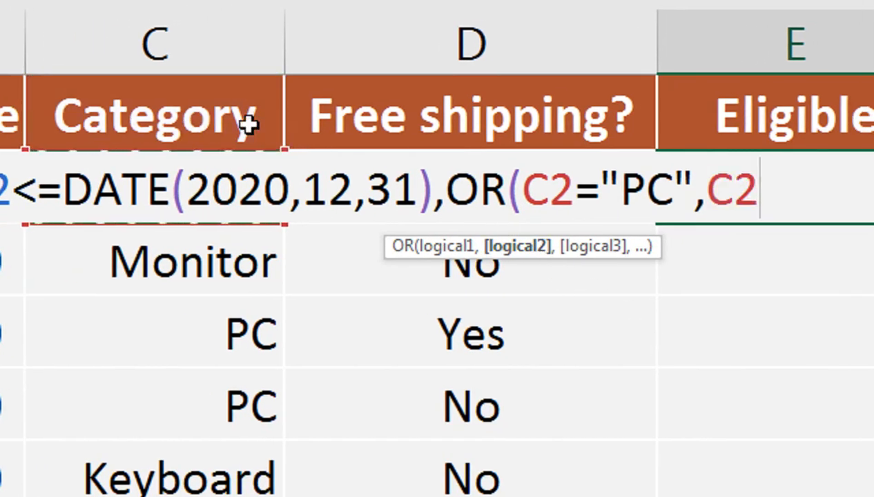
{"action": "type", "text": "=\""}
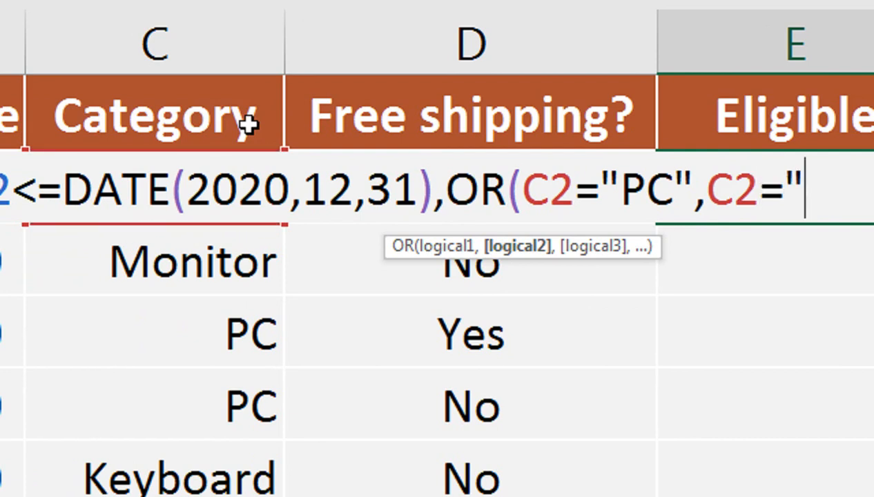
{"action": "type", "text": "La"}
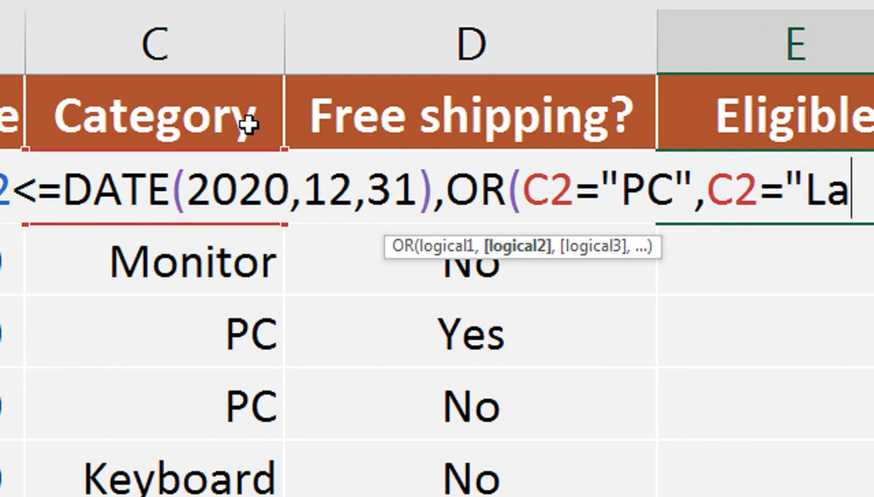
{"action": "type", "text": "ptop"}
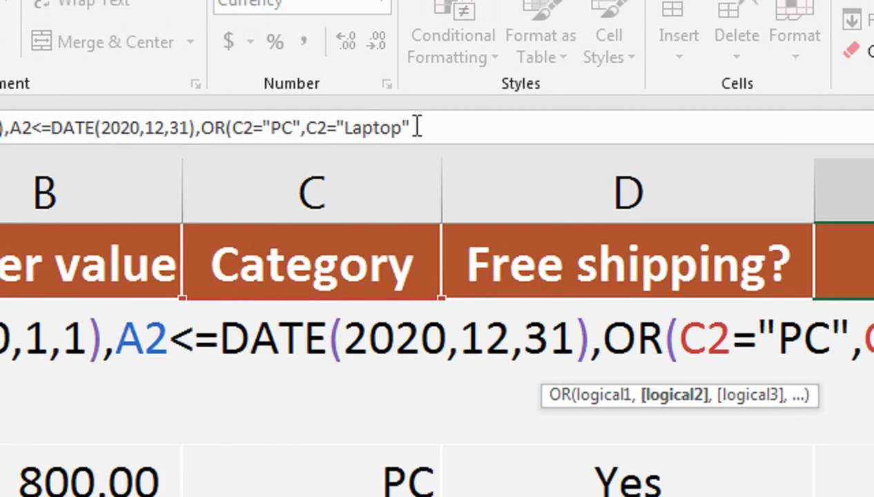
{"action": "type", "text": ")"}
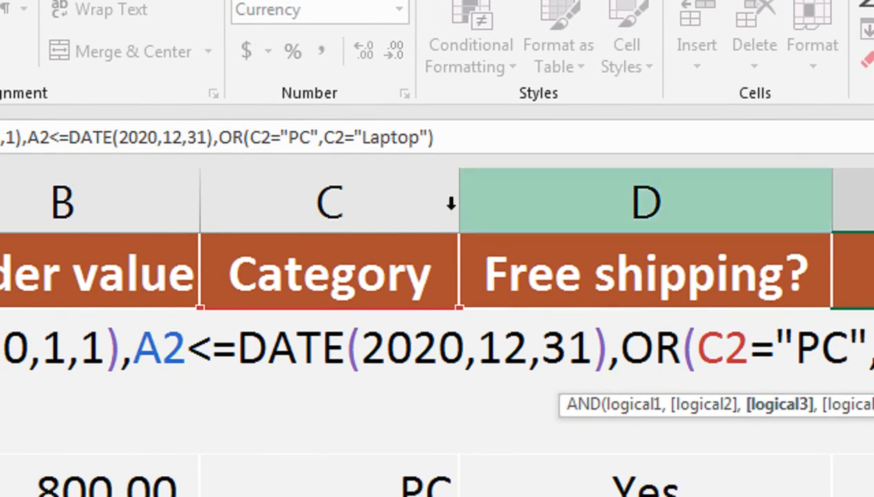
{"action": "left_click", "coordinate": [432, 137]}
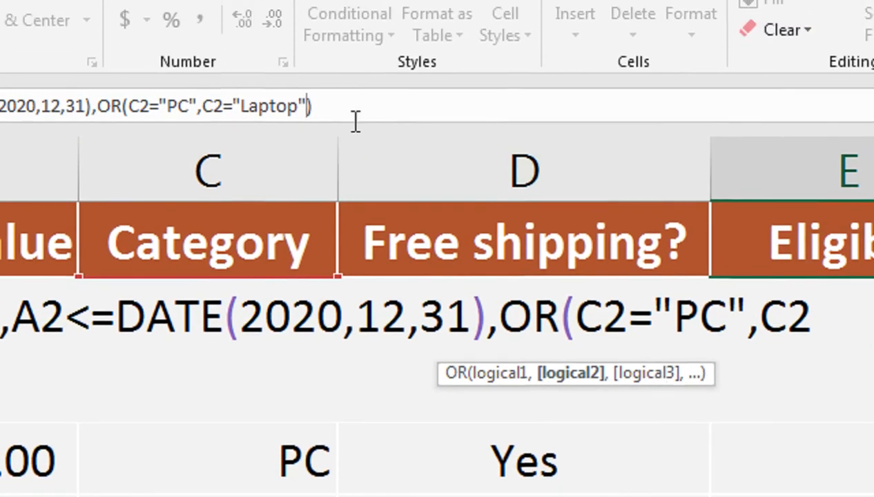
{"action": "left_click", "coordinate": [365, 69]}
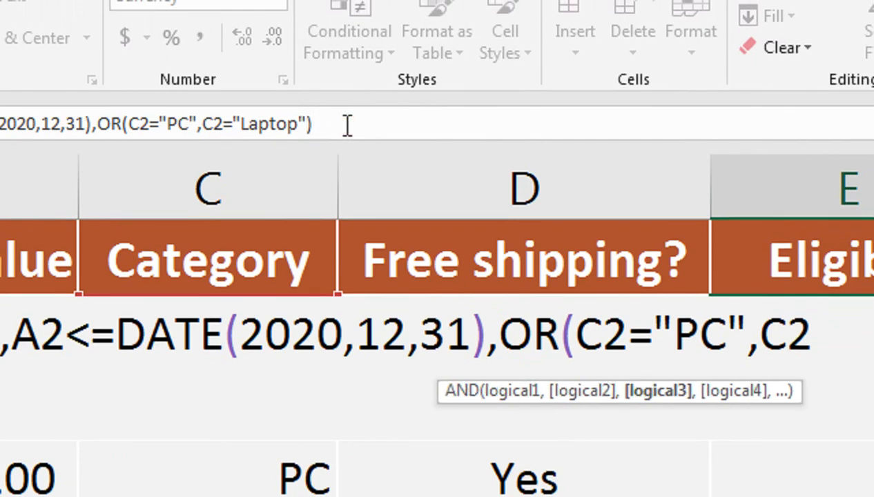
Step: Start a nested NOT function as the fourth condition of the AND function
{"action": "type", "text": ","}
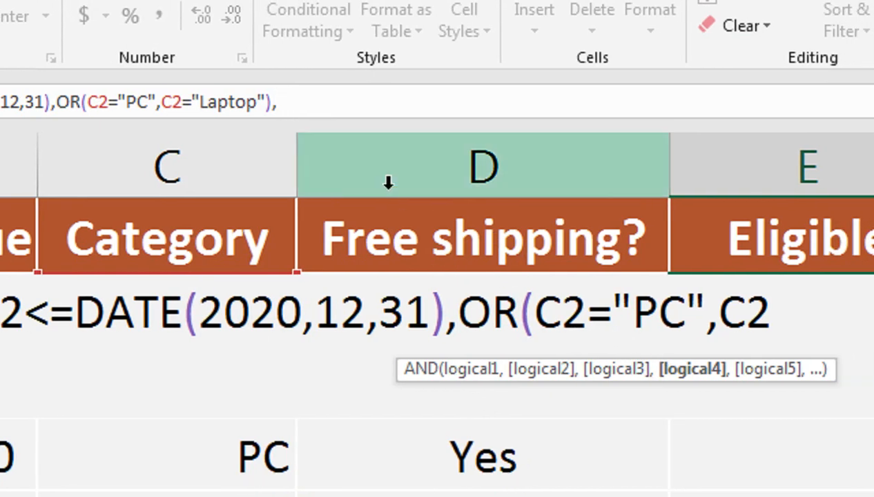
{"action": "type", "text": "no"}
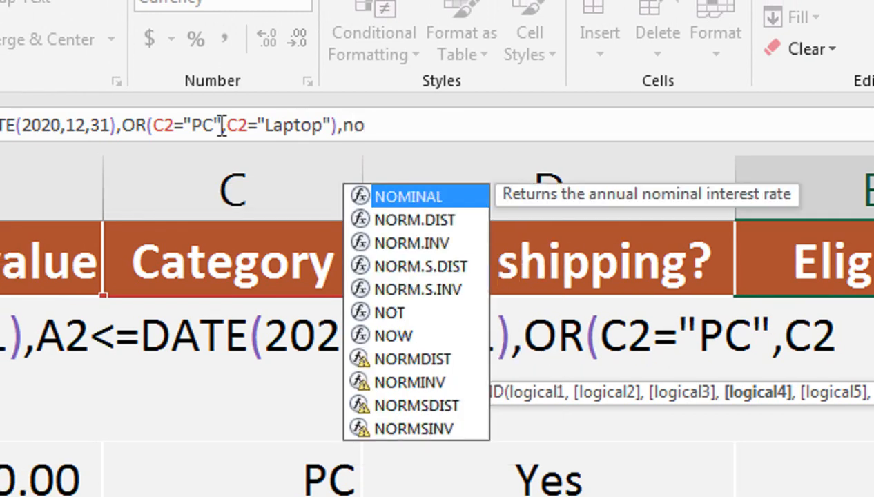
{"action": "key", "text": "BackSpace"}
{"action": "key", "text": "BackSpace"}
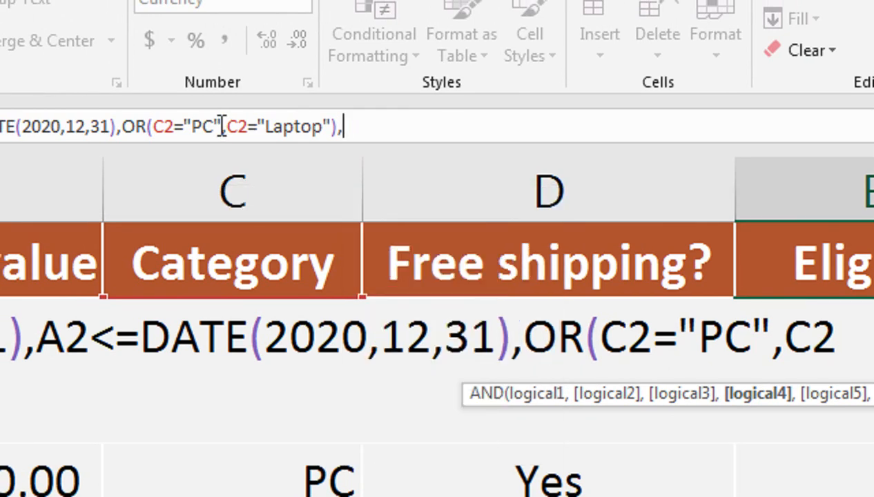
{"action": "type", "text": "nn"}
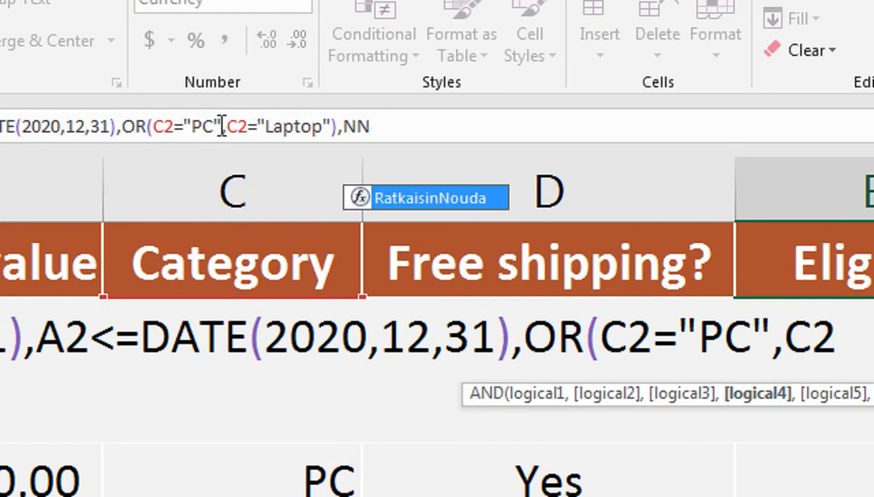
{"action": "key", "text": "BackSpace"}
{"action": "type", "text": "oy"}
{"action": "key", "text": "Return"}
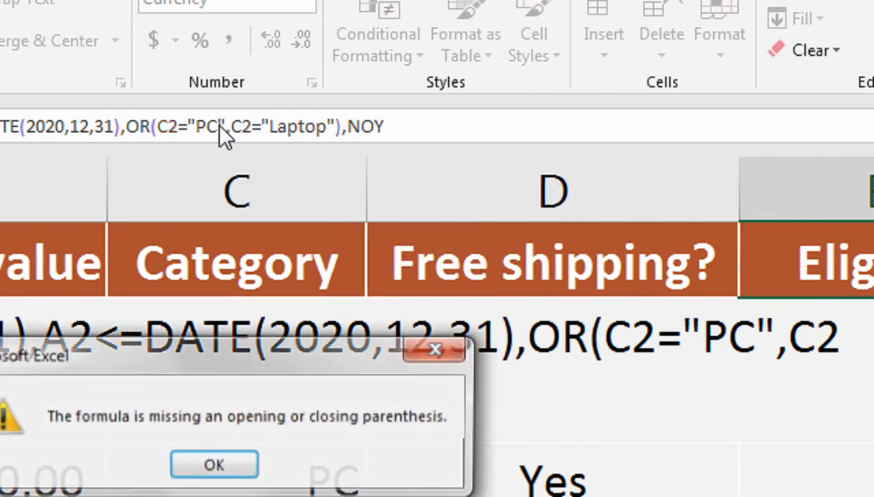
{"action": "key", "text": "Return"}
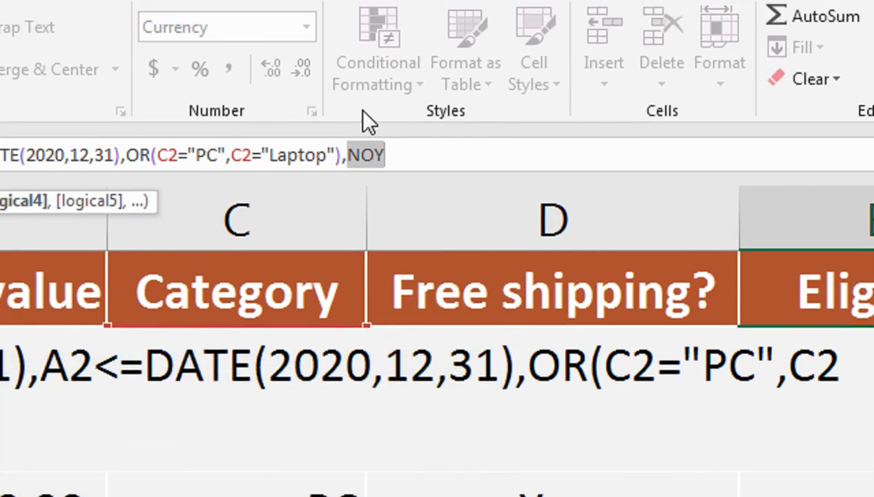
{"action": "left_click", "coordinate": [409, 126]}
{"action": "key", "text": "BackSpace"}
{"action": "type", "text": "t"}
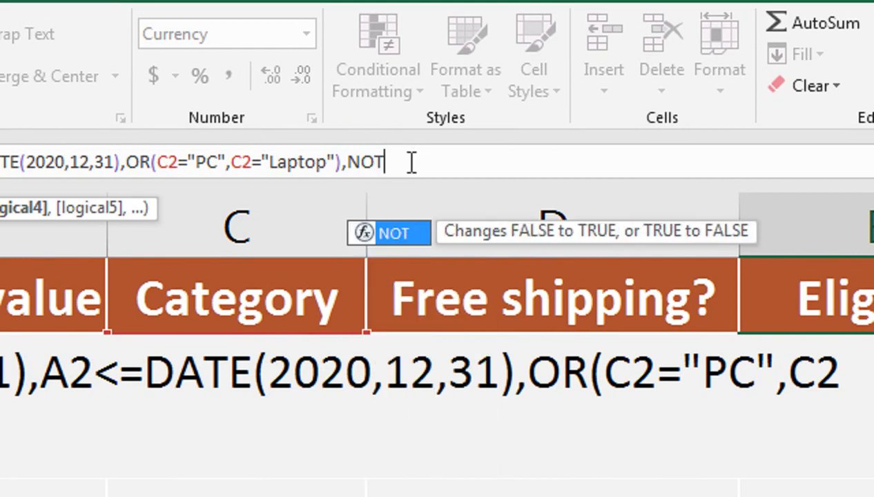
{"action": "type", "text": "("}
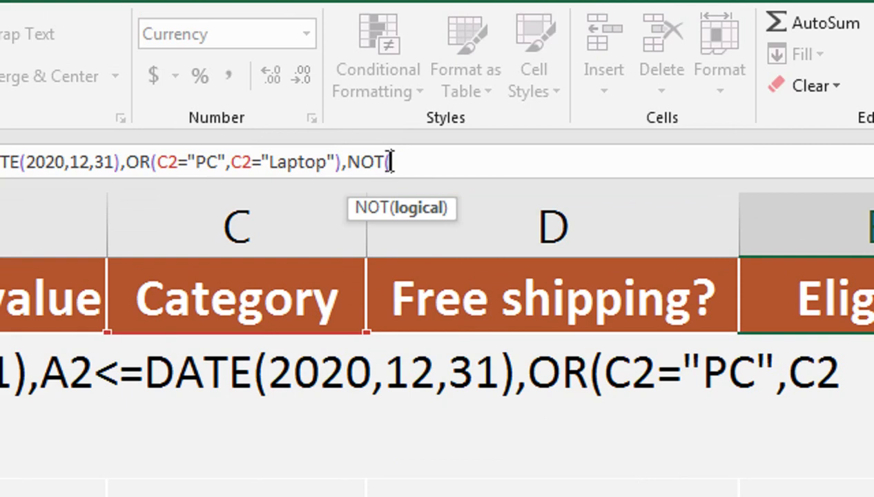
Step: Enter D2="YES" as the NOT function's condition and close both the NOT and AND functions
{"action": "left_click", "coordinate": [452, 281]}
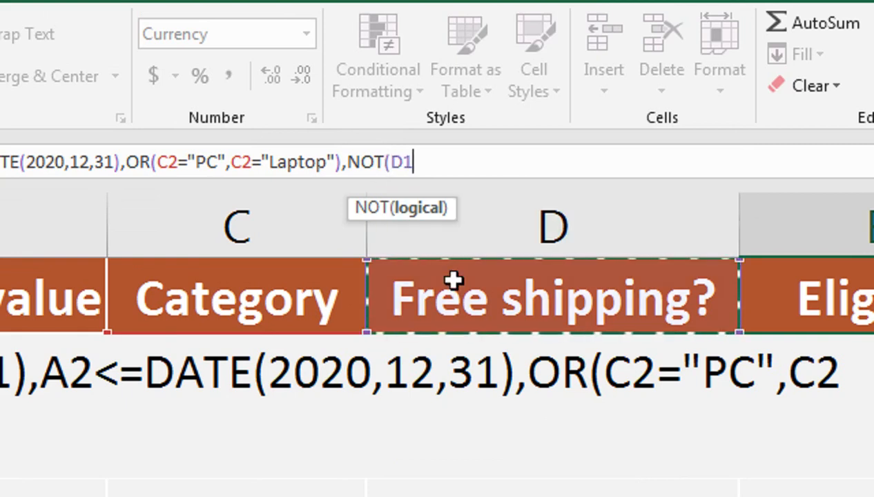
{"action": "key", "text": "Down"}
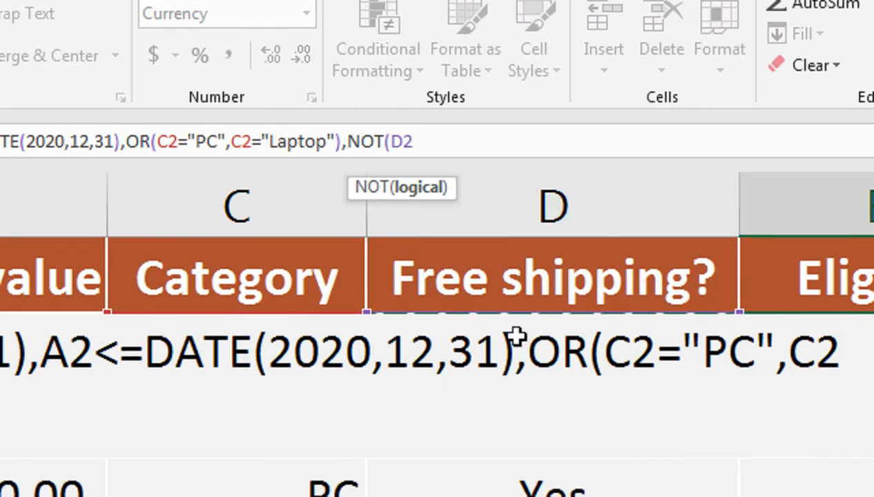
{"action": "type", "text": "=\"YES"}
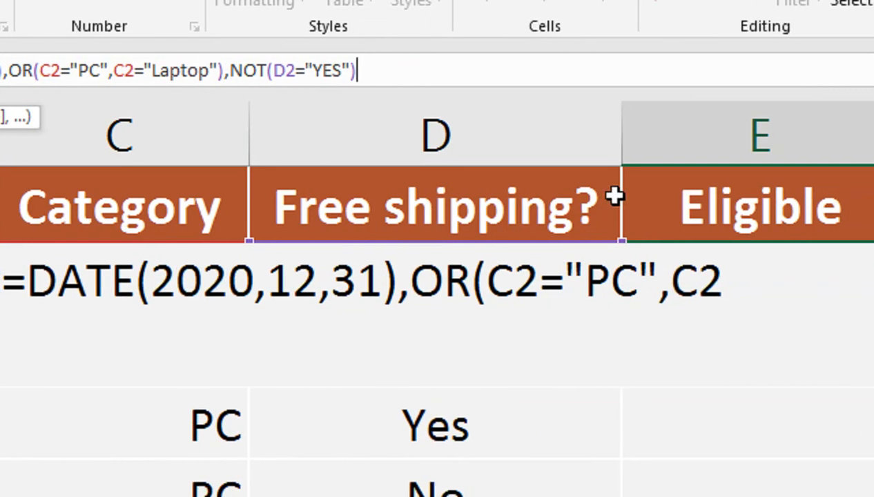
{"action": "type", "text": "),A2<=DATE(2020,12,31"}
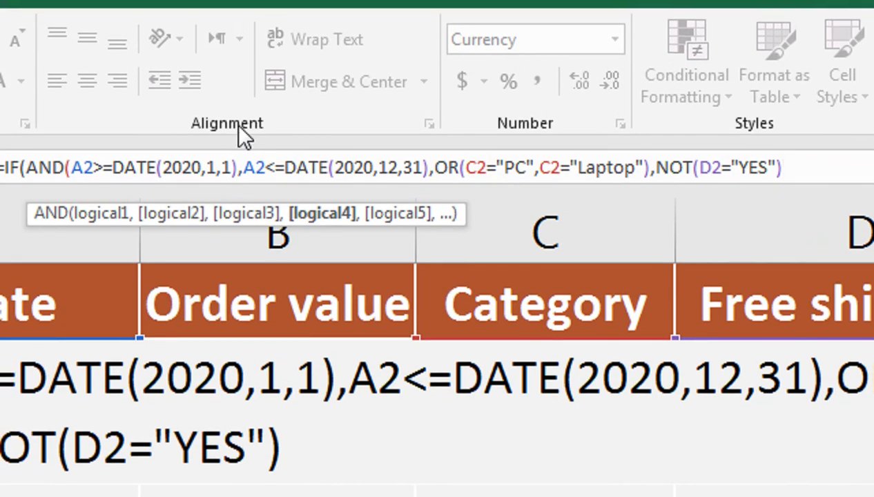
{"action": "type", "text": ")"}
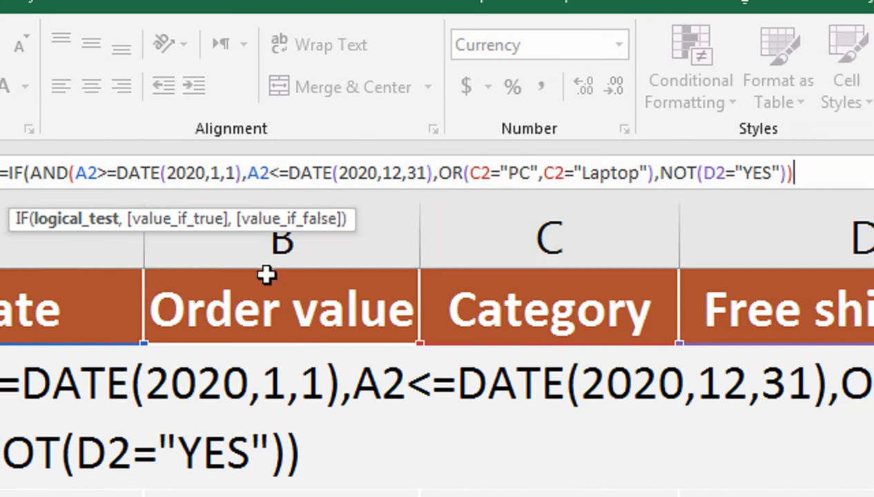
Step: Enter "Eligible" as the IF function's value if true
{"action": "type", "text": ","}
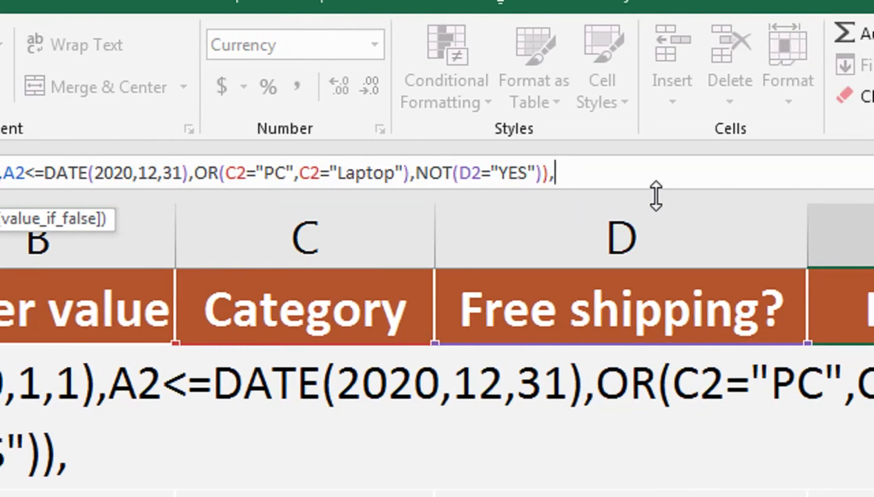
{"action": "type", "text": "\"eILI"}
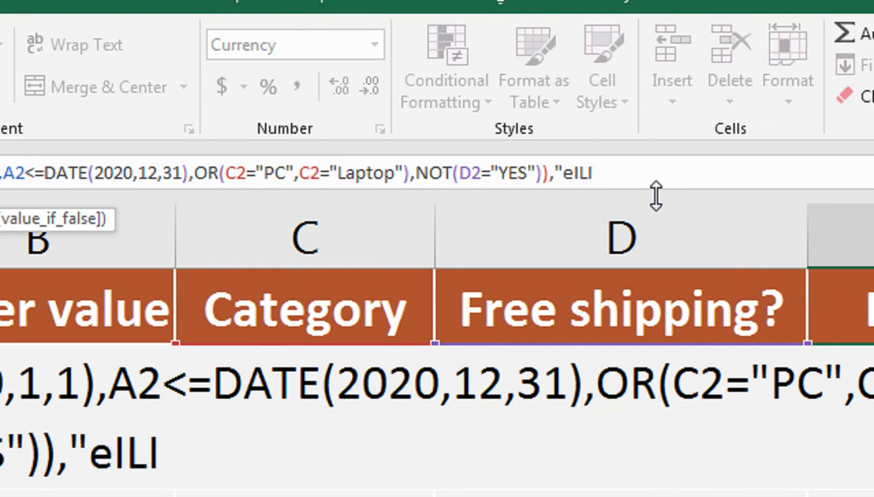
{"action": "key", "text": "BackSpace"}
{"action": "key", "text": "BackSpace"}
{"action": "key", "text": "BackSpace"}
{"action": "key", "text": "BackSpace"}
{"action": "type", "text": "Eligi"}
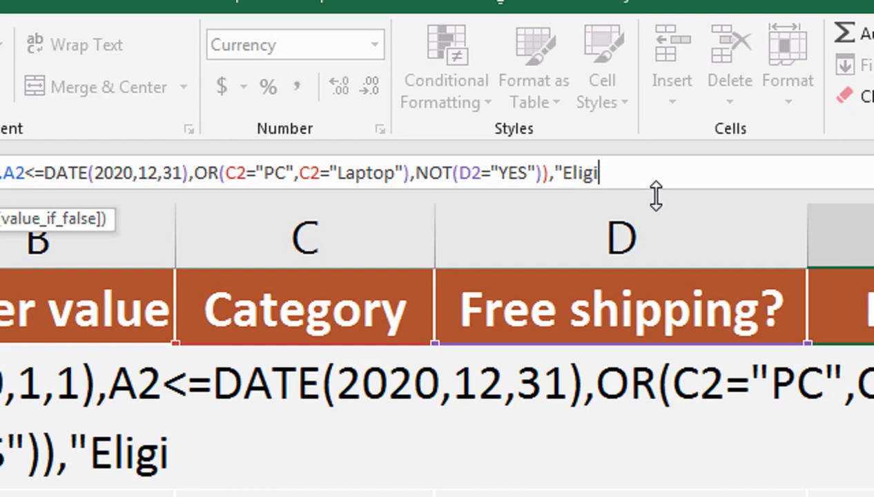
{"action": "type", "text": "ble"}
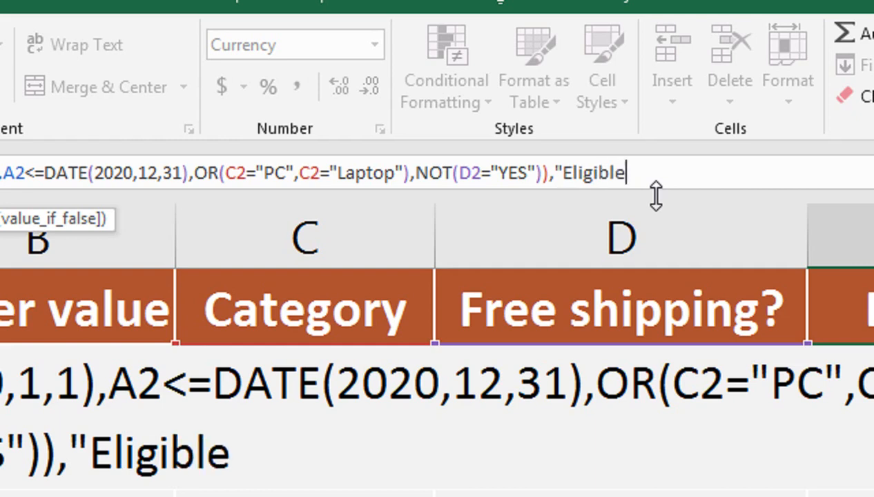
{"action": "type", "text": "\""}
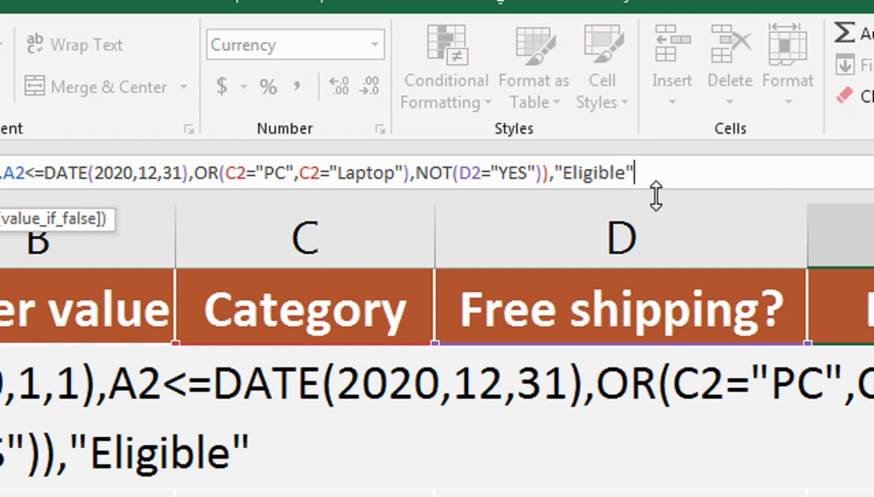
Step: Enter "Not Eligible" as the value if false, reusing the word Eligible, and complete the IF formula in E2
{"action": "type", "text": ","}
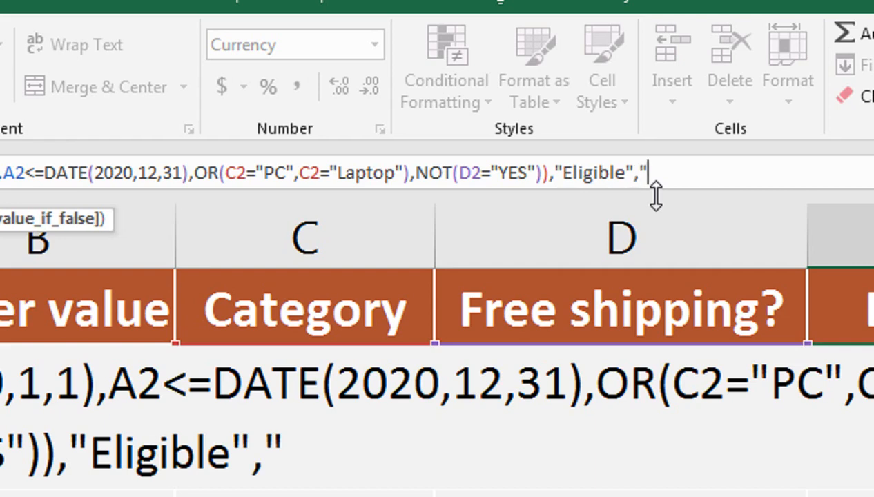
{"action": "left_click_drag", "start_coordinate": [626, 174], "coordinate": [568, 179]}
{"action": "key", "text": "ctrl+c"}
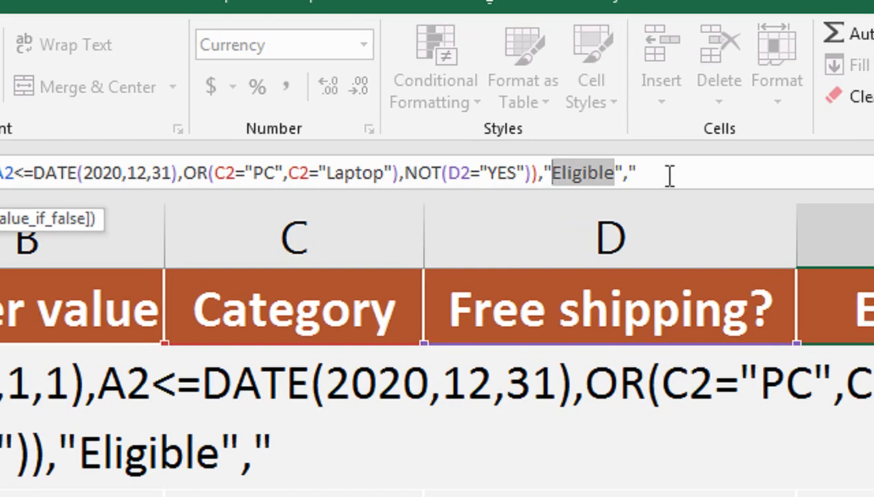
{"action": "left_click", "coordinate": [679, 175]}
{"action": "key", "text": "ctrl+v"}
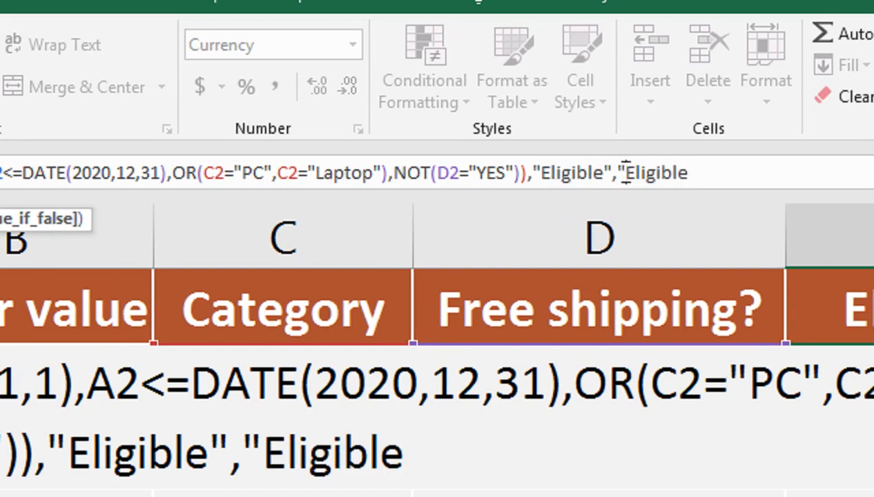
{"action": "left_click", "coordinate": [623, 173]}
{"action": "type", "text": "Not "}
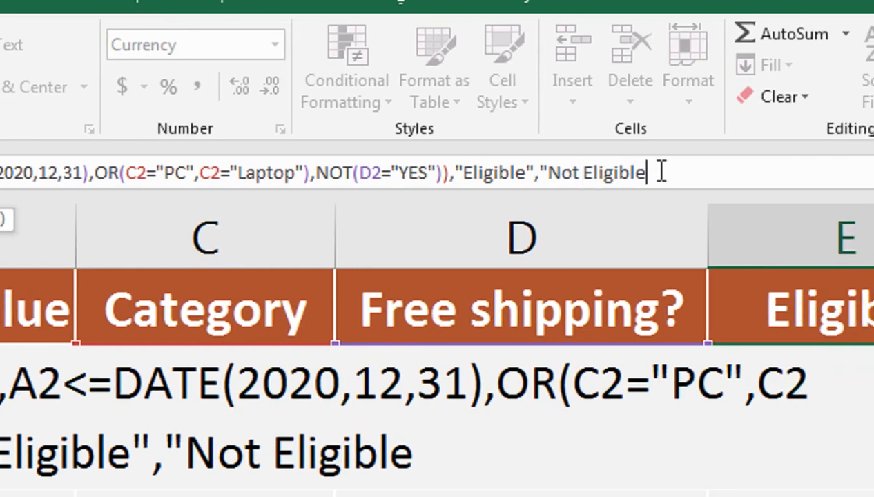
{"action": "type", "text": "\""}
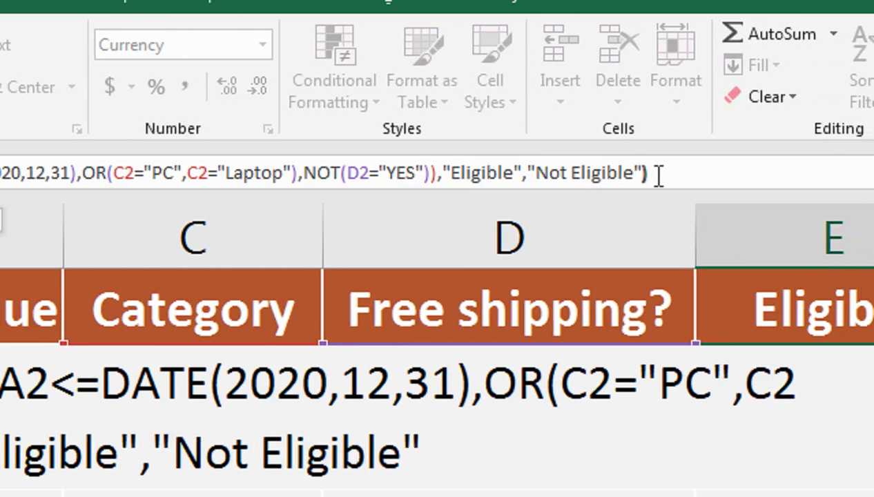
{"action": "type", "text": "),NOT(D2=\"YES\")),\"E"}
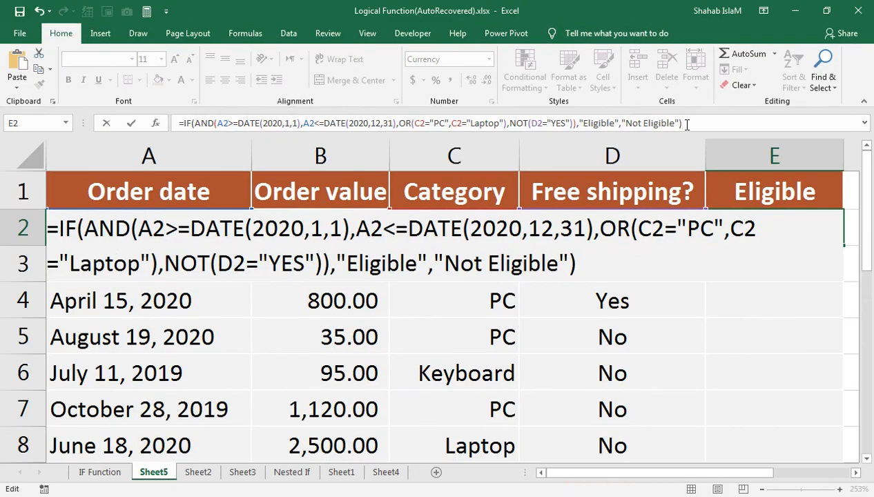
{"action": "key", "text": "Return"}
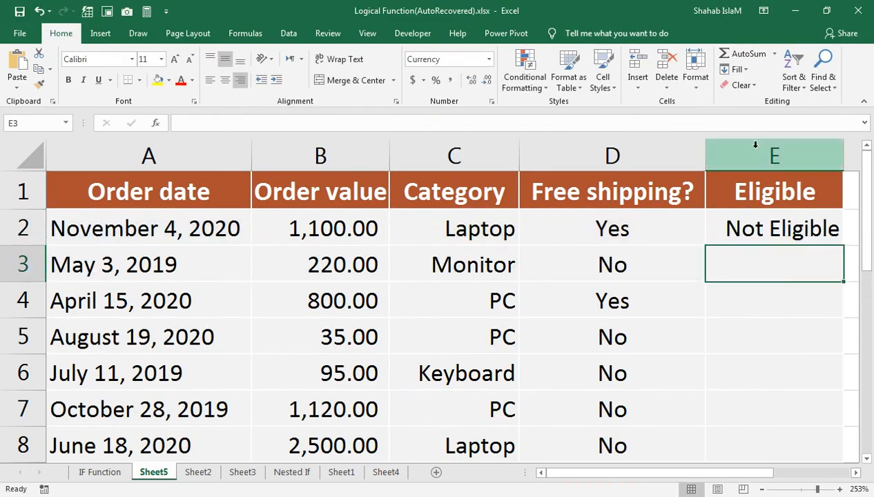
Step: Test the formula by switching Free shipping in D2 to No and back to Yes
{"action": "left_click", "coordinate": [778, 221]}
{"action": "left_click", "coordinate": [680, 227]}
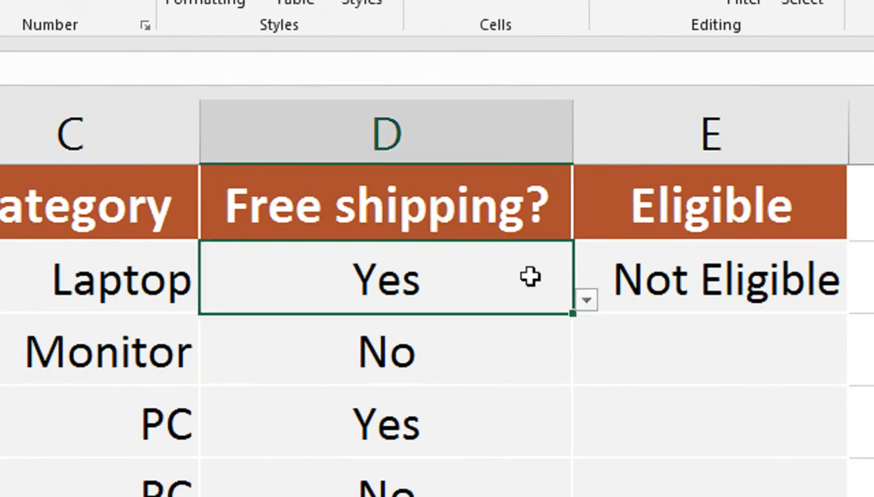
{"action": "left_click", "coordinate": [585, 303]}
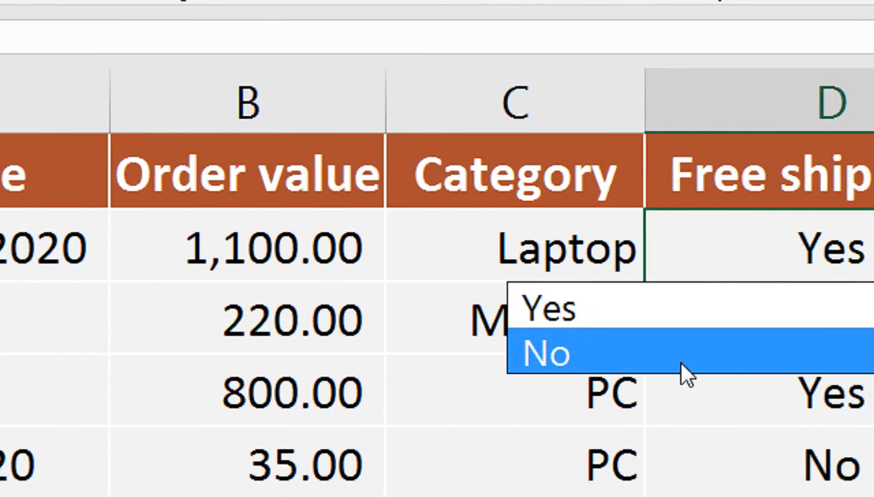
{"action": "left_click", "coordinate": [808, 384]}
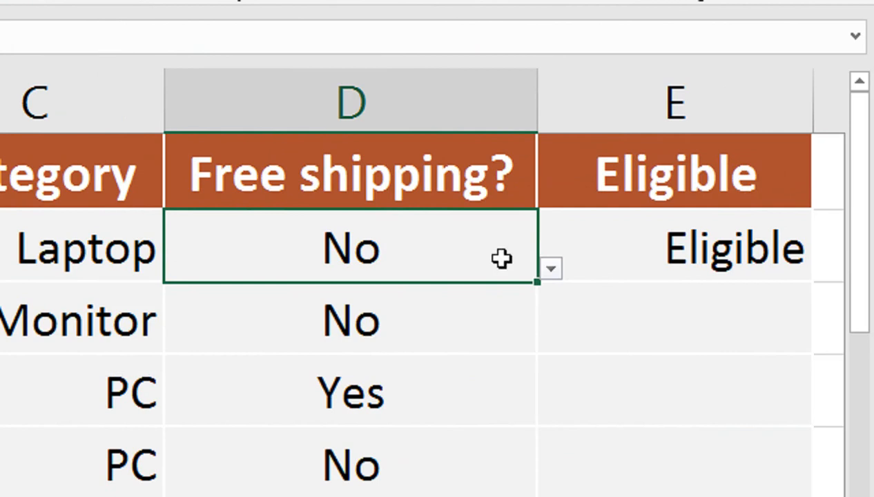
{"action": "left_click", "coordinate": [550, 268]}
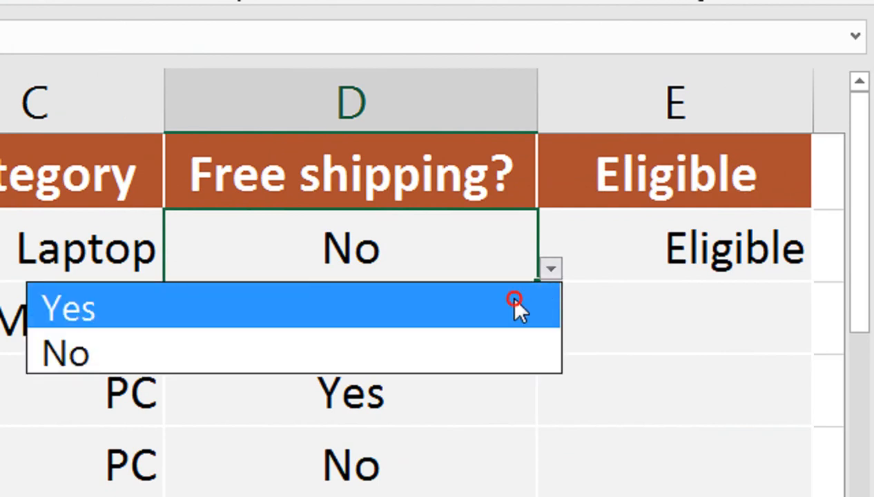
{"action": "left_click", "coordinate": [514, 303]}
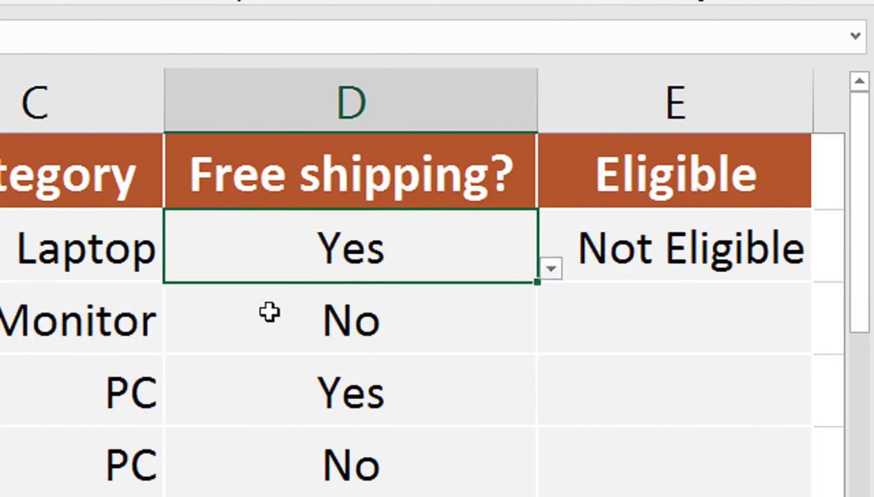
Step: Test the formula with category Monitor copied from C3 into C2 and Free shipping in D2 set to No
{"action": "left_click", "coordinate": [102, 323]}
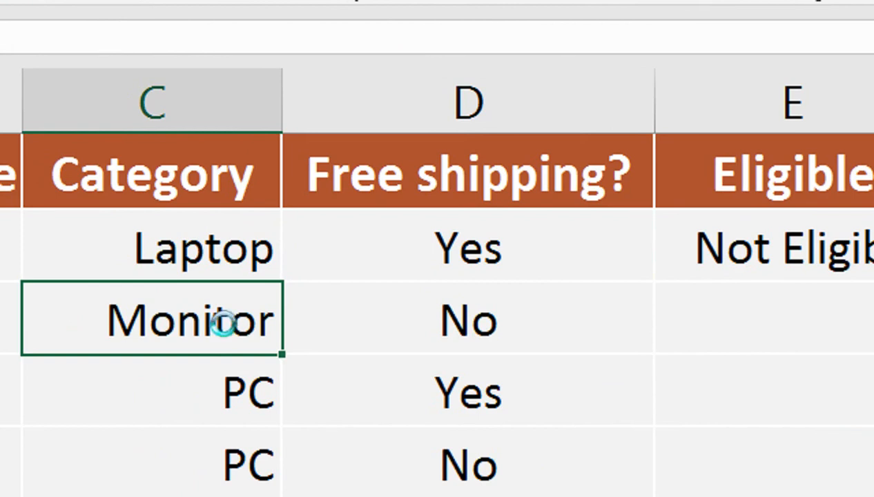
{"action": "key", "text": "ctrl+c"}
{"action": "left_click", "coordinate": [227, 223]}
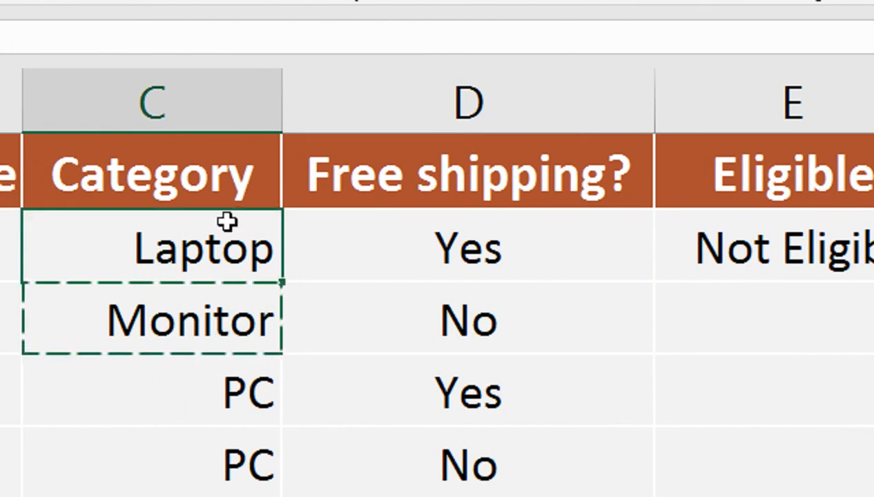
{"action": "key", "text": "ctrl+v"}
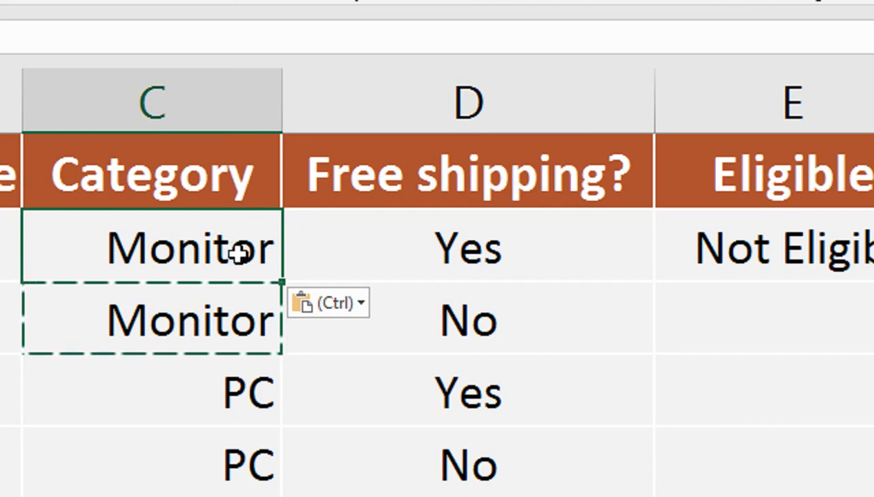
{"action": "left_click", "coordinate": [542, 276]}
{"action": "left_click", "coordinate": [652, 268]}
{"action": "left_click", "coordinate": [612, 340]}
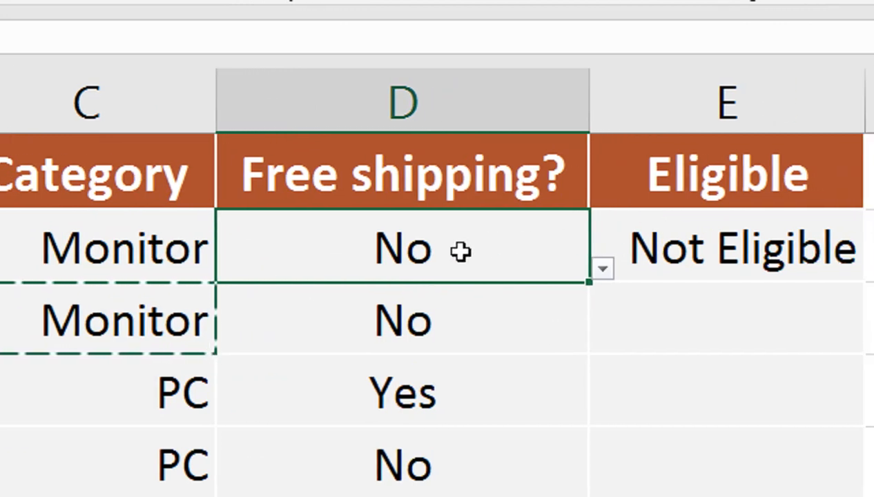
Step: Undo the test changes to the category and free shipping values in row 2
{"action": "key", "text": "ctrl+z"}
{"action": "key", "text": "ctrl+z"}
{"action": "left_click", "coordinate": [426, 252]}
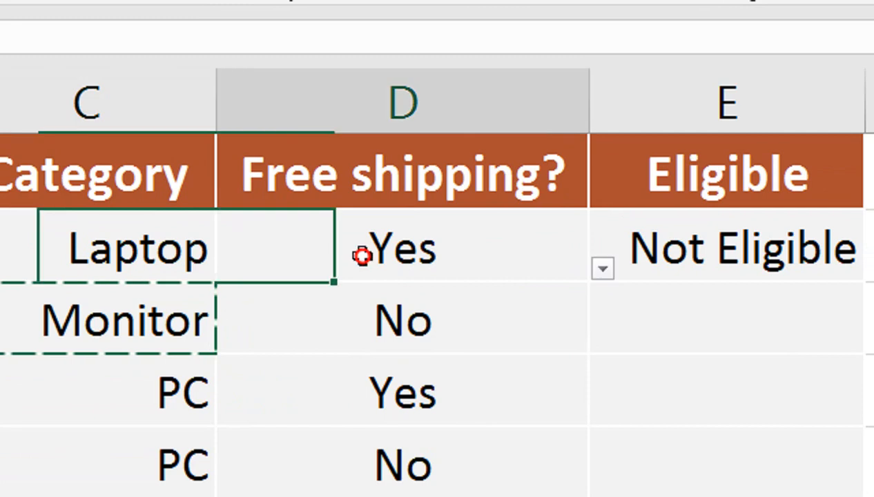
Step: Set Free shipping in D2 to No for the laptop order
{"action": "left_click", "coordinate": [599, 273]}
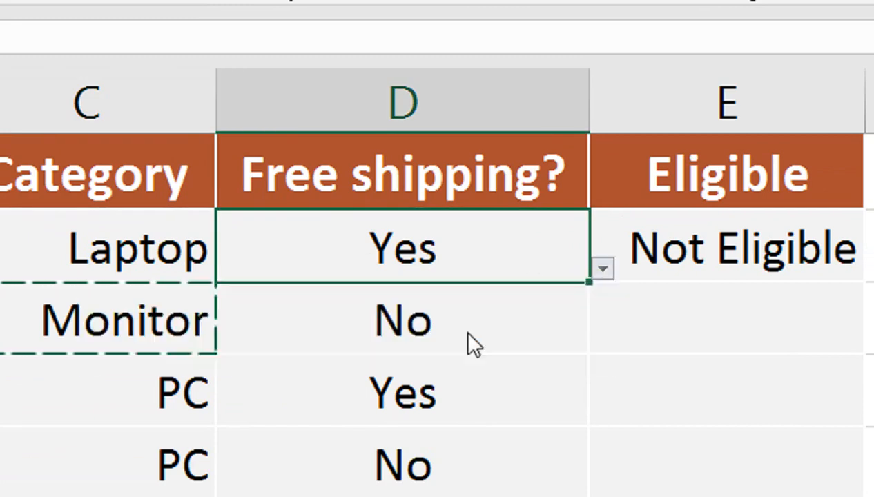
{"action": "left_click", "coordinate": [469, 338]}
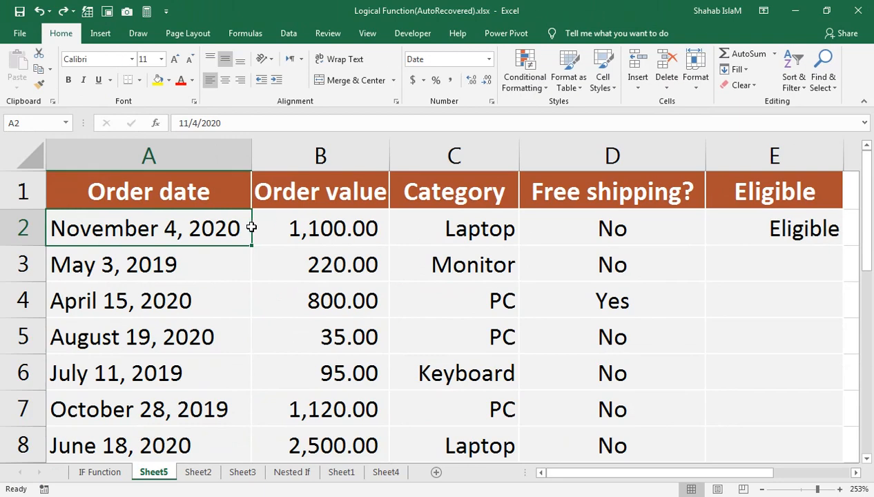
Step: Test the formula by changing the year of the order date in A2 to 2021 and back to 2020
{"action": "double_click", "coordinate": [244, 229]}
{"action": "type", "text": "1"}
{"action": "key", "text": "Return"}
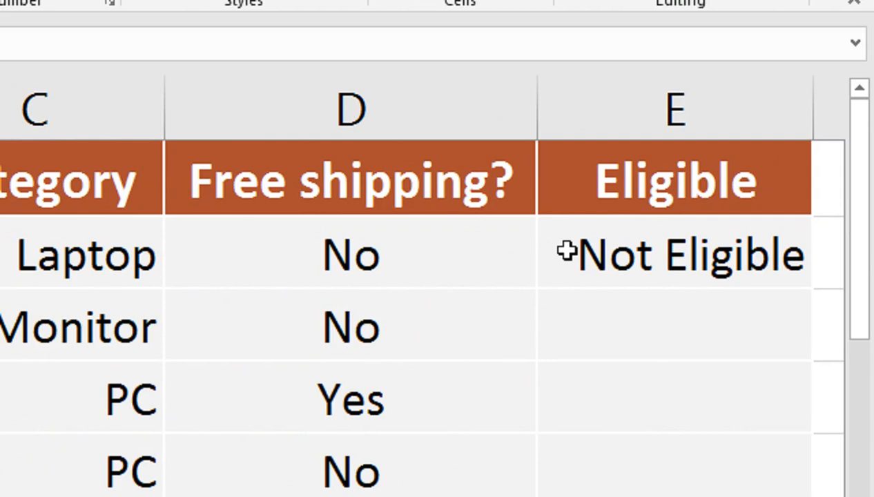
{"action": "left_click", "coordinate": [567, 251]}
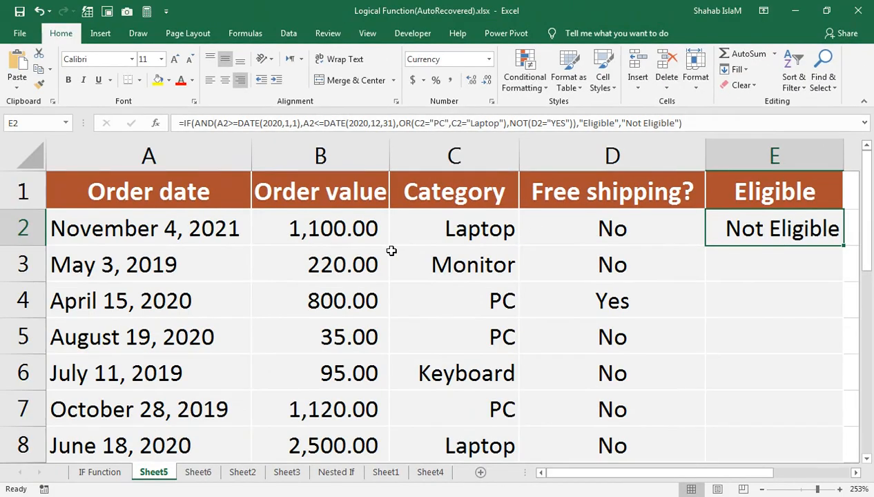
{"action": "double_click", "coordinate": [229, 231]}
{"action": "key", "text": "BackSpace"}
{"action": "type", "text": "020"}
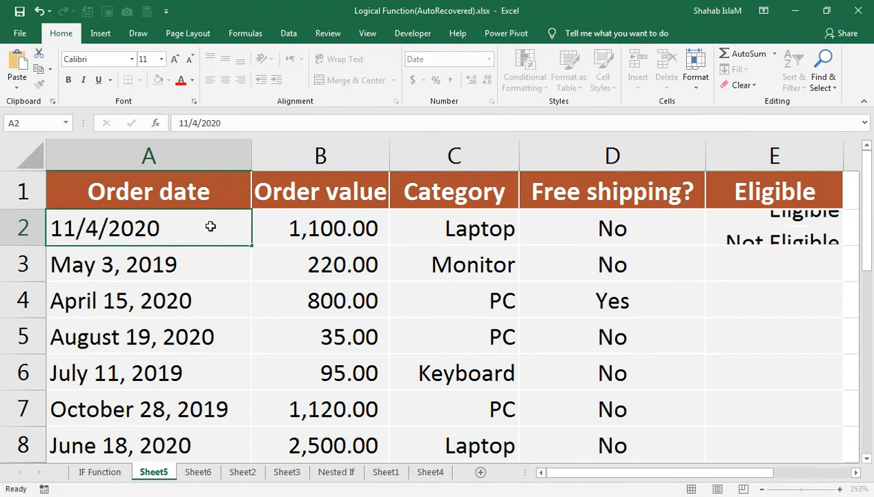
{"action": "key", "text": "Return"}
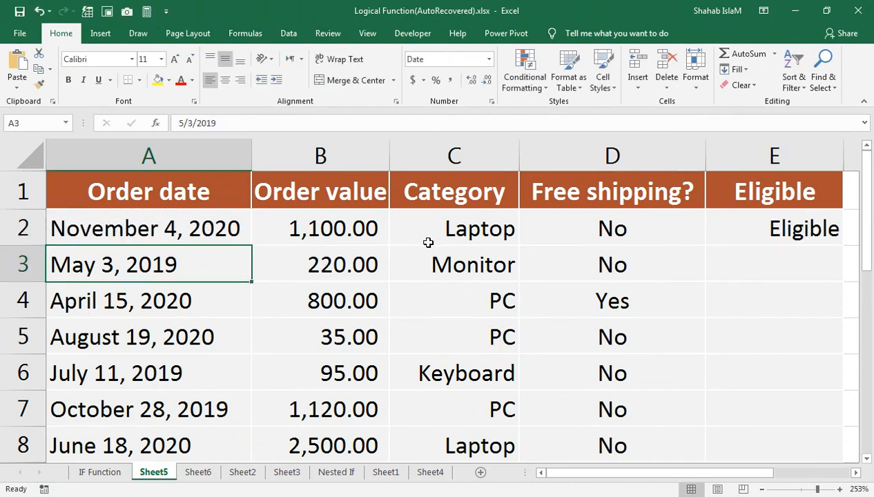
Step: Fill the completed IF formula from E2 down the Eligible column through row 8
{"action": "left_click", "coordinate": [595, 217]}
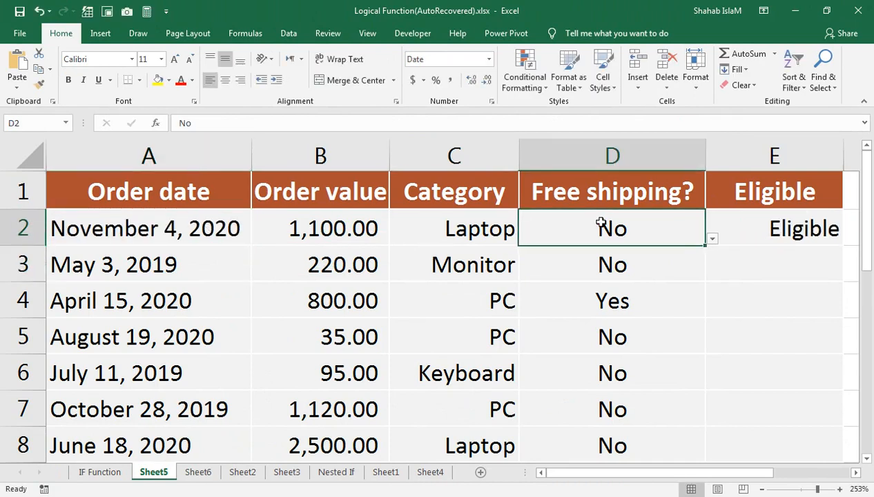
{"action": "left_click", "coordinate": [752, 218]}
{"action": "left_click", "coordinate": [847, 249]}
{"action": "left_click", "coordinate": [832, 232]}
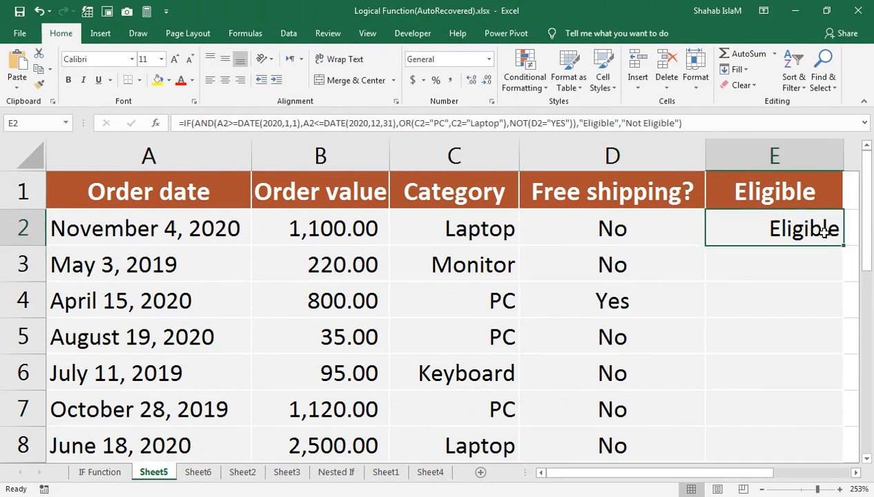
{"action": "left_click_drag", "start_coordinate": [843, 246], "coordinate": [801, 460]}
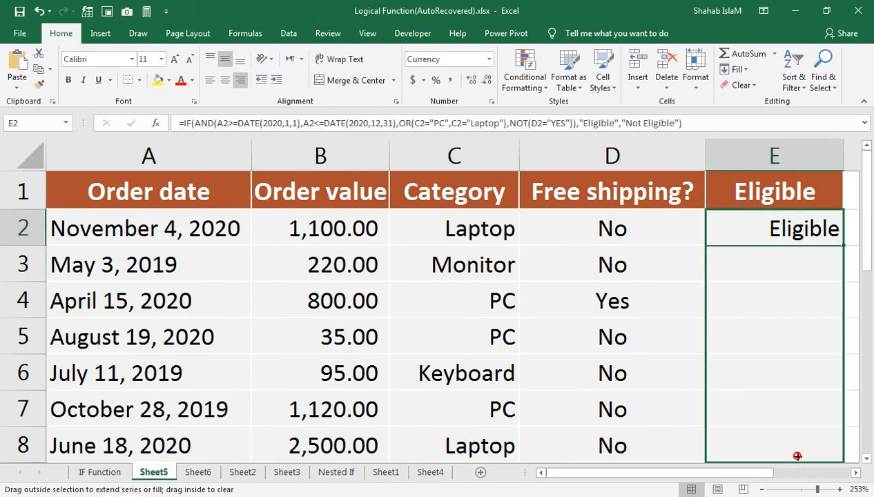